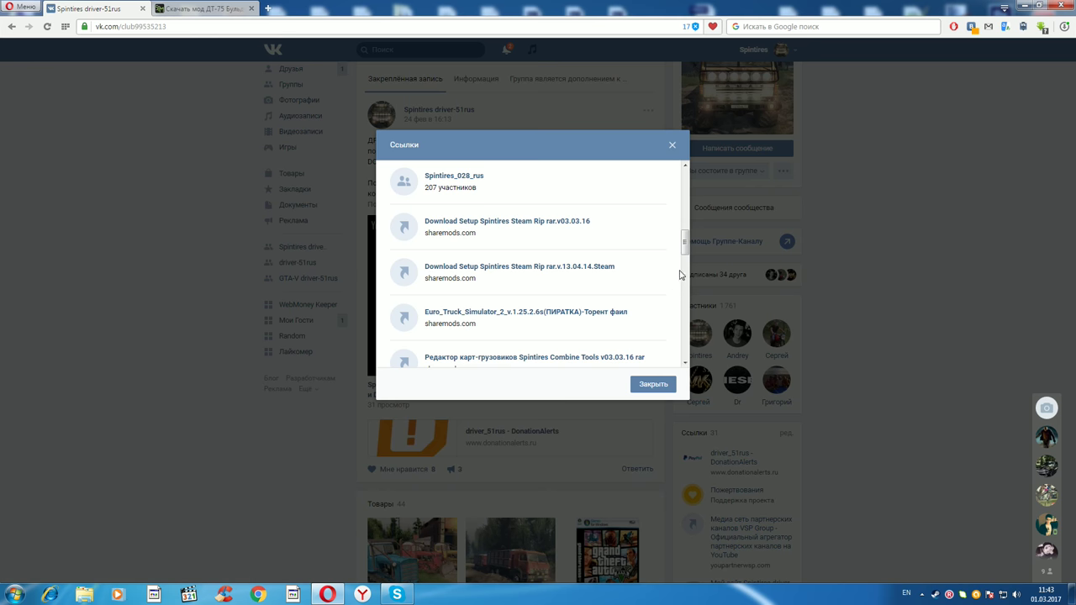
# Look through the community's links list down to its end and close the list.
pyautogui.moveTo(684, 244); pyautogui.dragTo(685, 288)
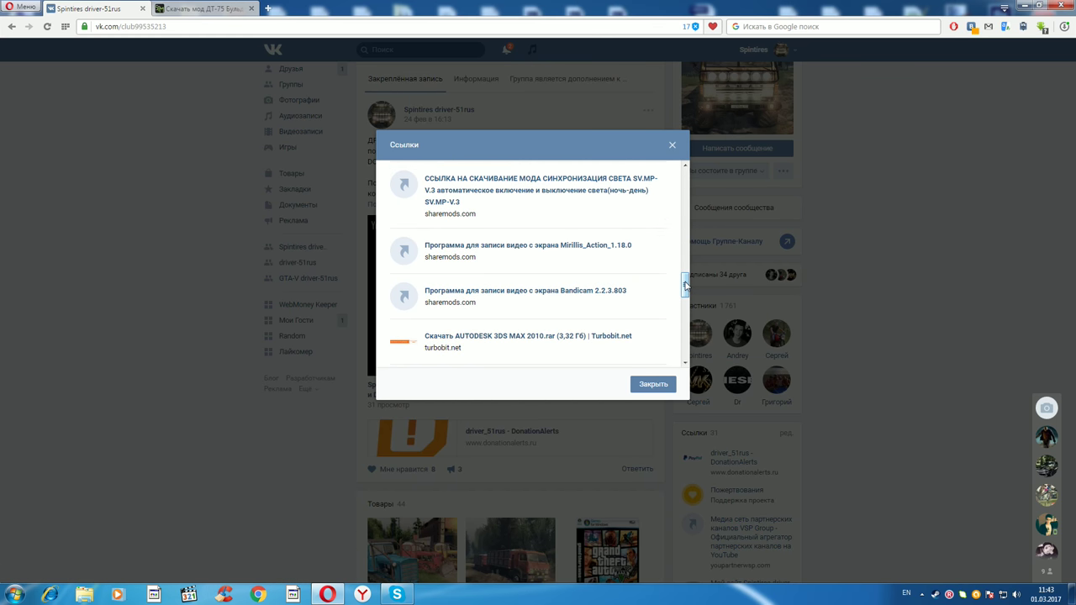
pyautogui.moveTo(685, 285); pyautogui.dragTo(685, 358)
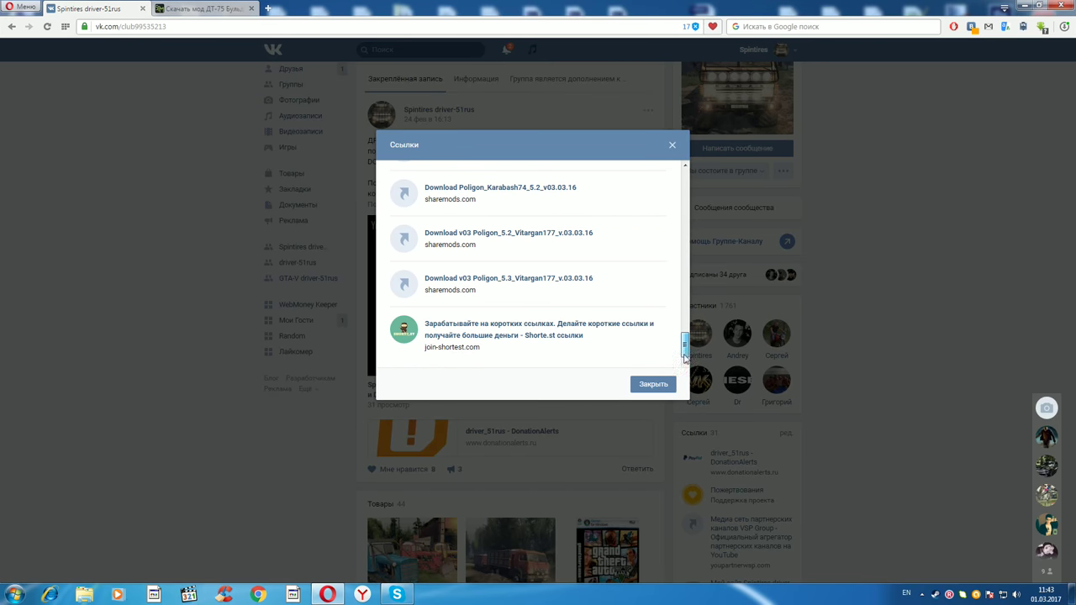
pyautogui.click(672, 147)
# Find the 25 February DT-75_Bulldozer-crawler post in the community feed and expand its full text.
pyautogui.scroll(-15, 833, 293)
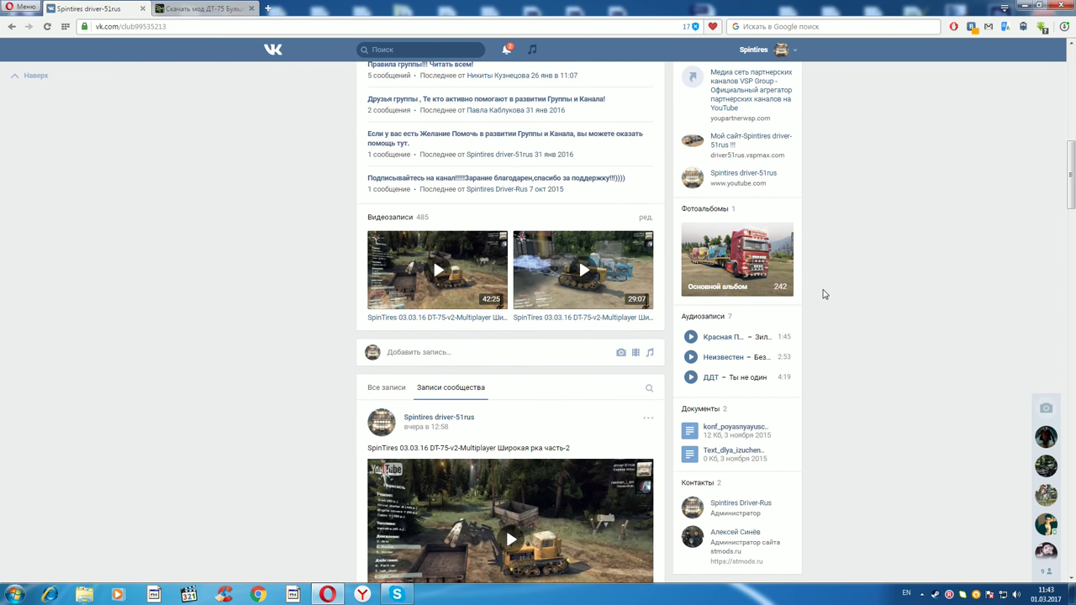
pyautogui.scroll(-10, 824, 291)
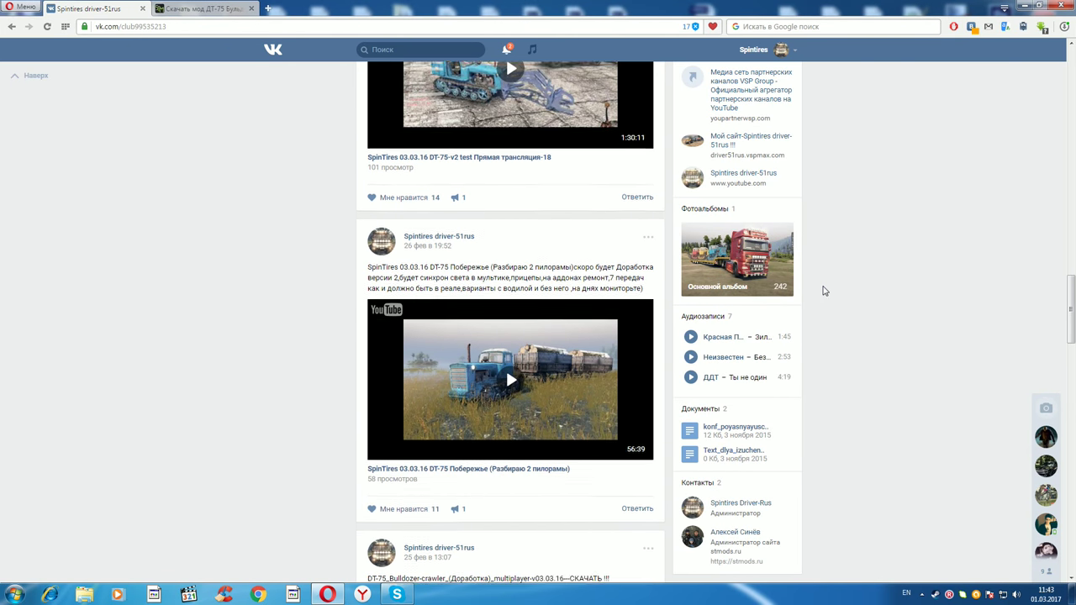
pyautogui.scroll(-3, 825, 291)
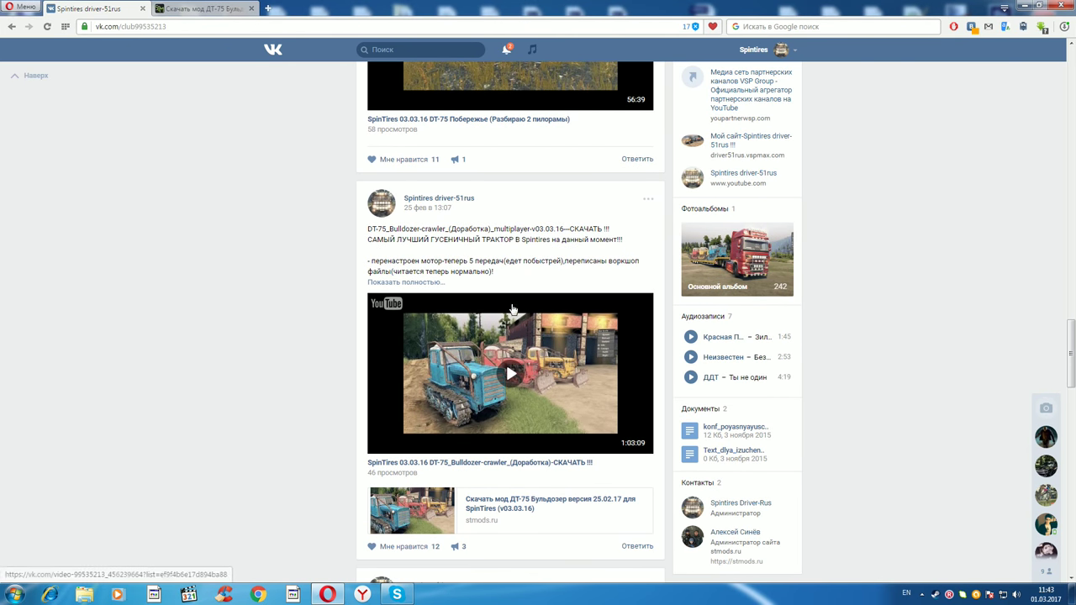
pyautogui.click(391, 283)
pyautogui.scroll(-2, 534, 271)
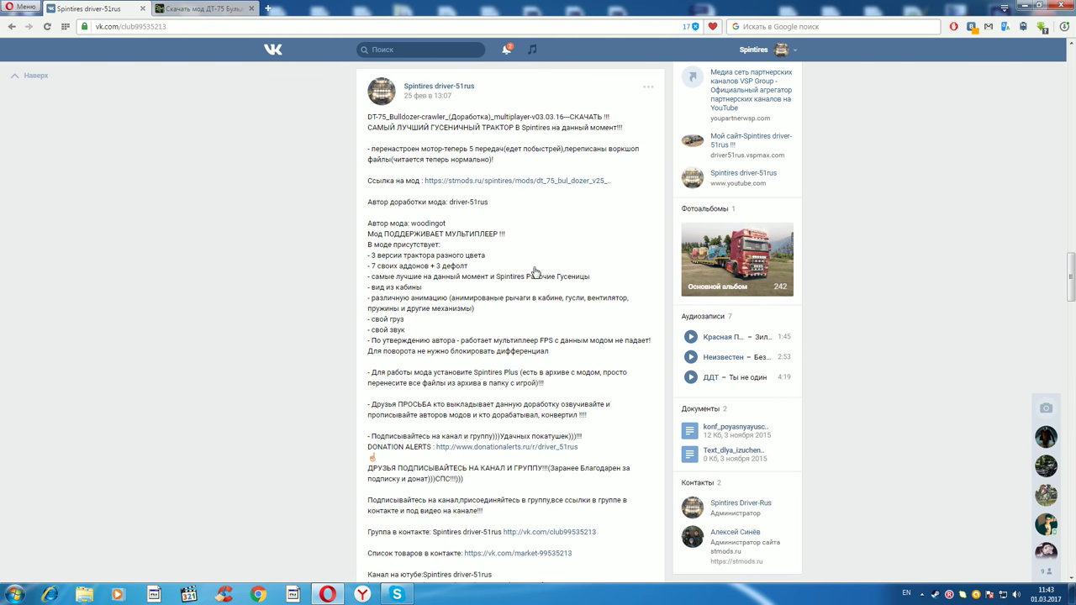
# Examine the channel, game, map, mod and program download links in the expanded DT-75 post, and return up the feed.
pyautogui.scroll(-5, 545, 260)
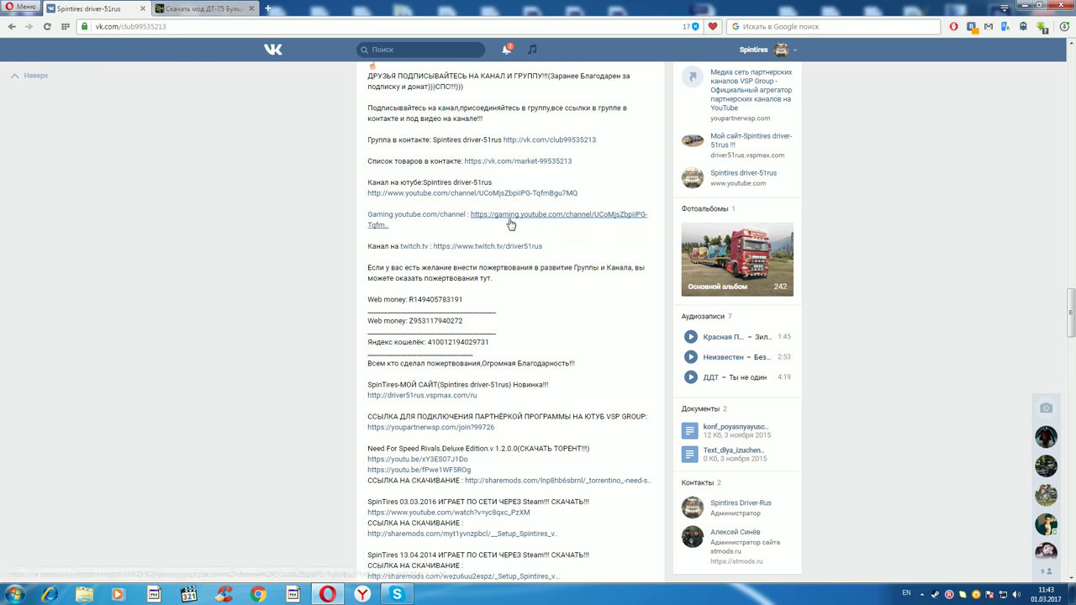
pyautogui.scroll(-2, 499, 396)
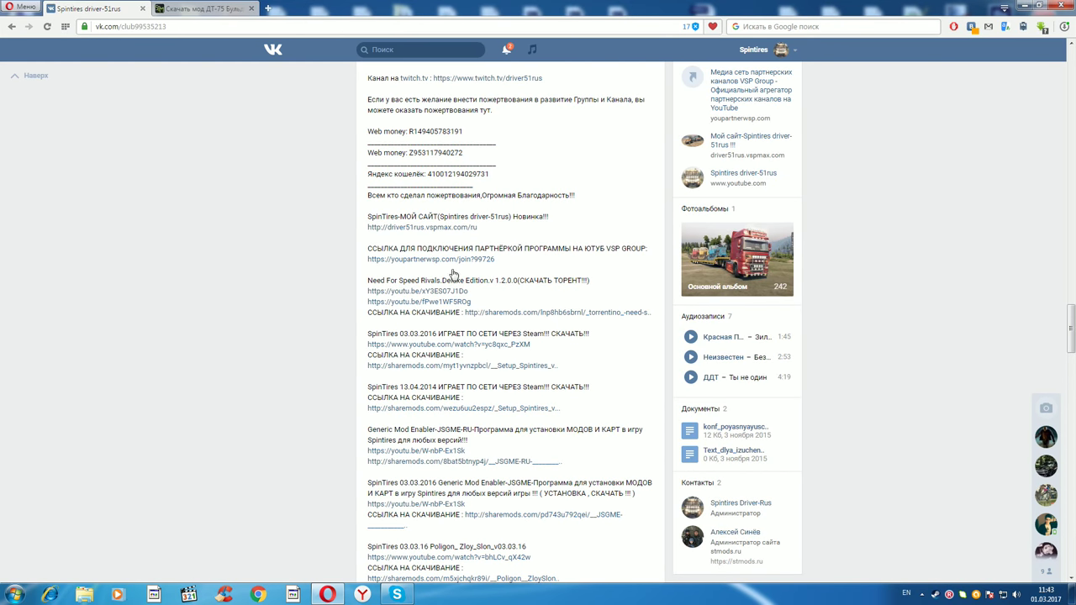
pyautogui.scroll(-2, 474, 305)
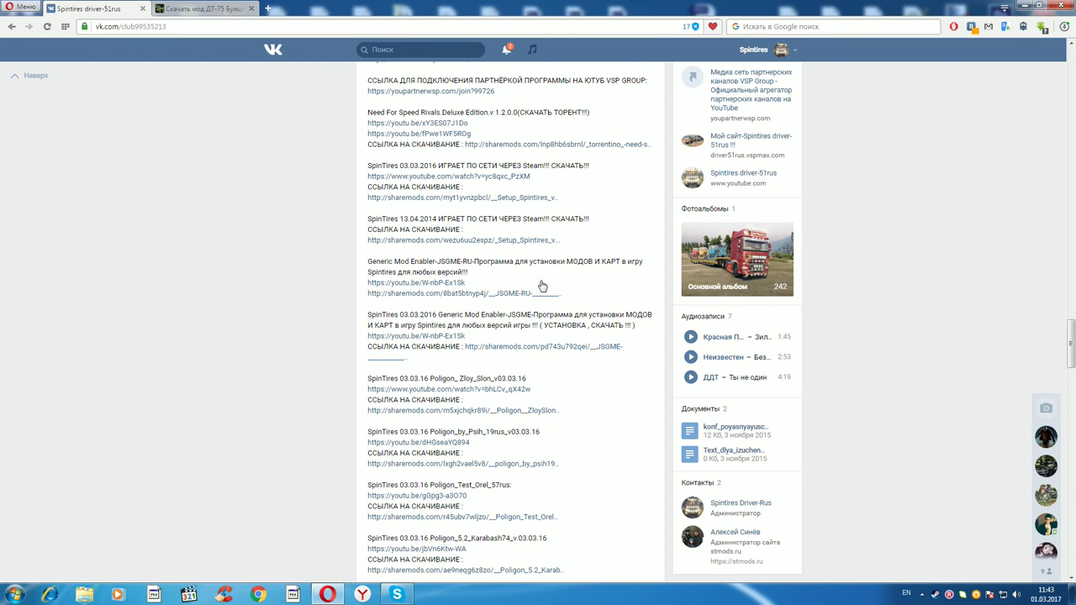
pyautogui.scroll(-3, 490, 385)
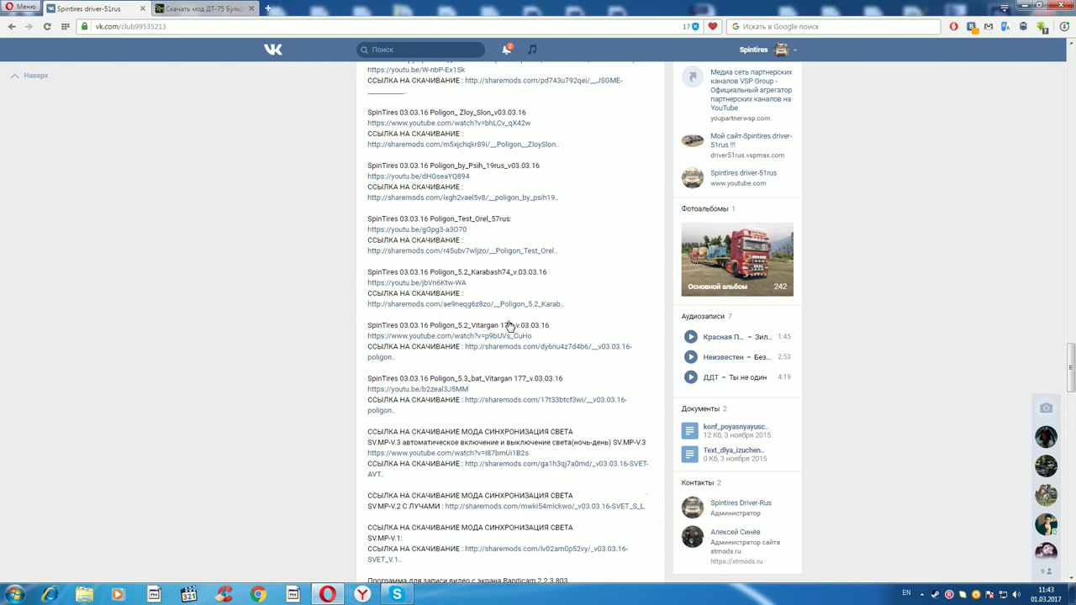
pyautogui.scroll(-2, 420, 363)
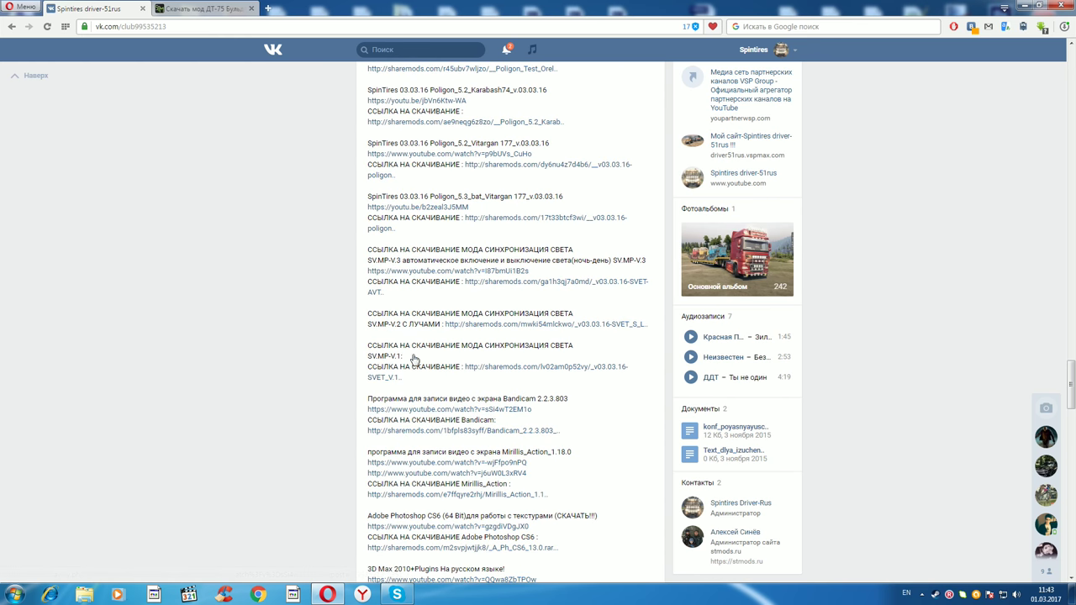
pyautogui.scroll(-3, 576, 374)
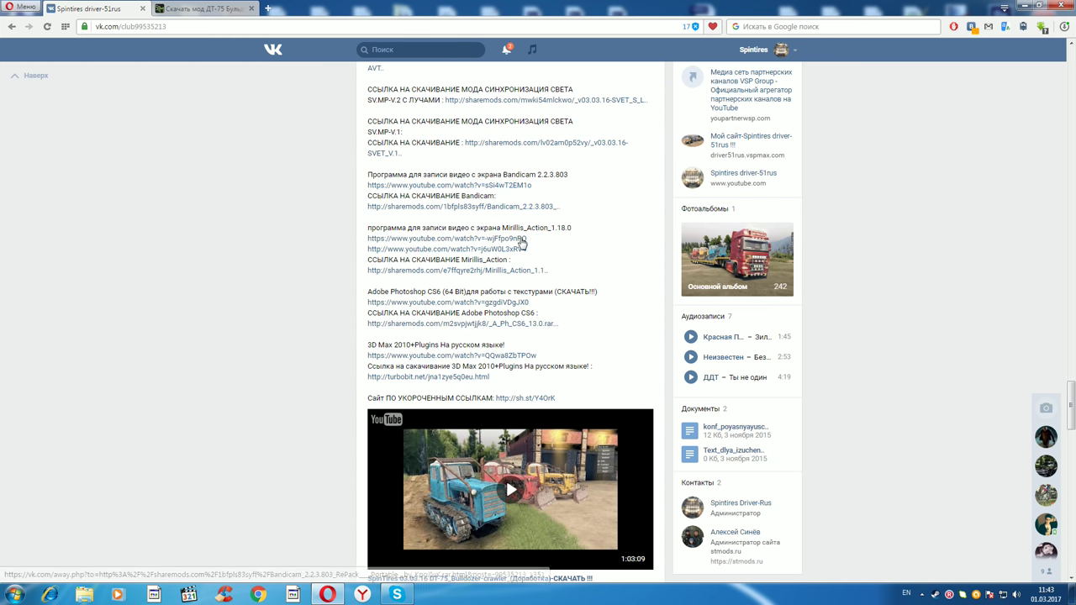
pyautogui.scroll(15, 538, 344)
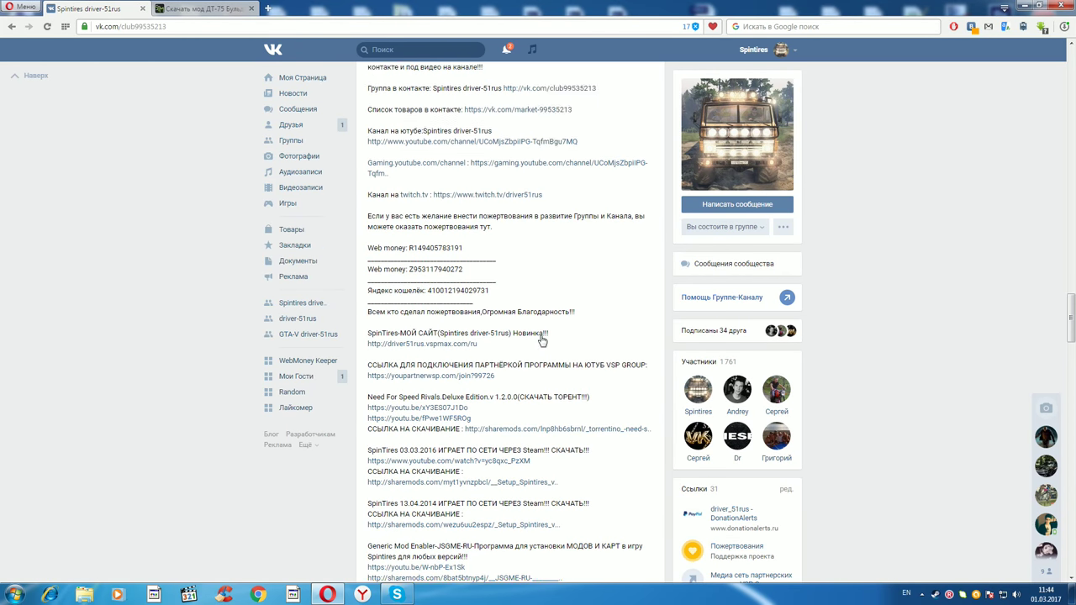
pyautogui.scroll(4, 535, 327)
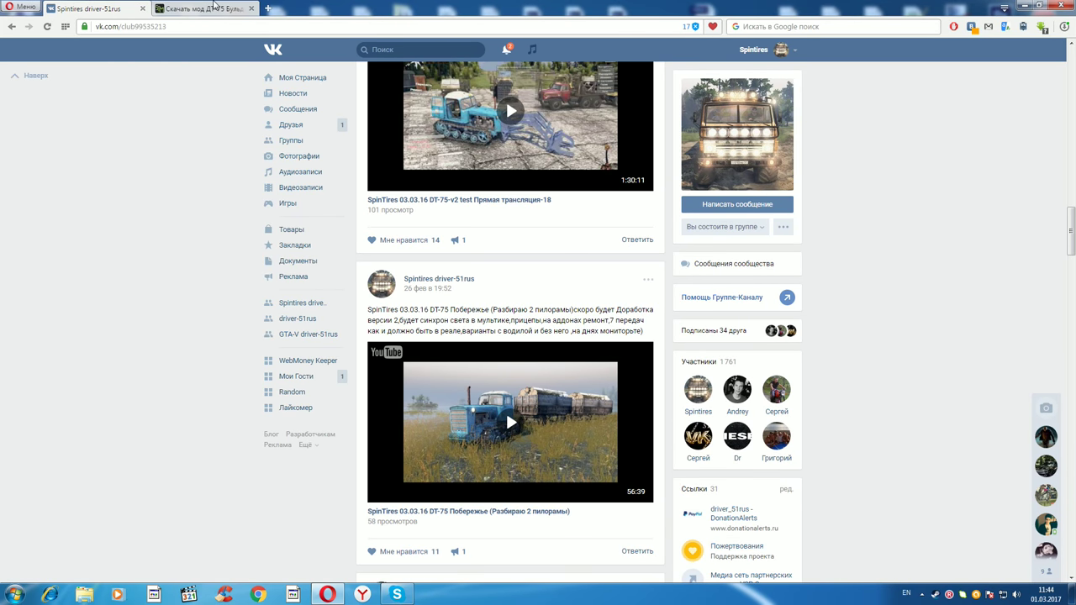
# Switch to the open STMods page and open the site's SpinTires section.
pyautogui.click(209, 10)
pyautogui.scroll(1, 348, 233)
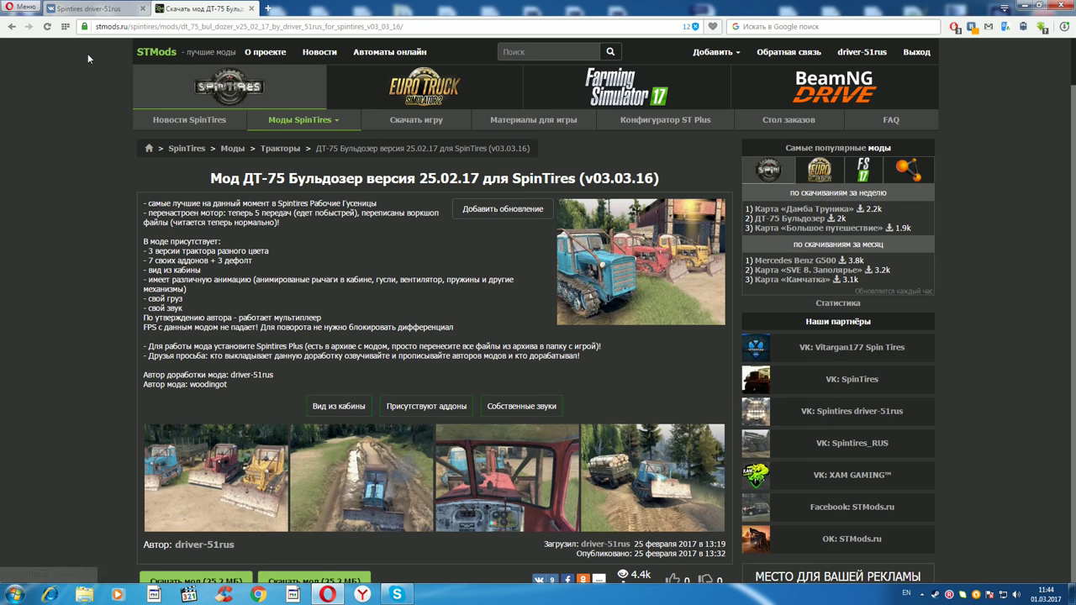
pyautogui.click(242, 91)
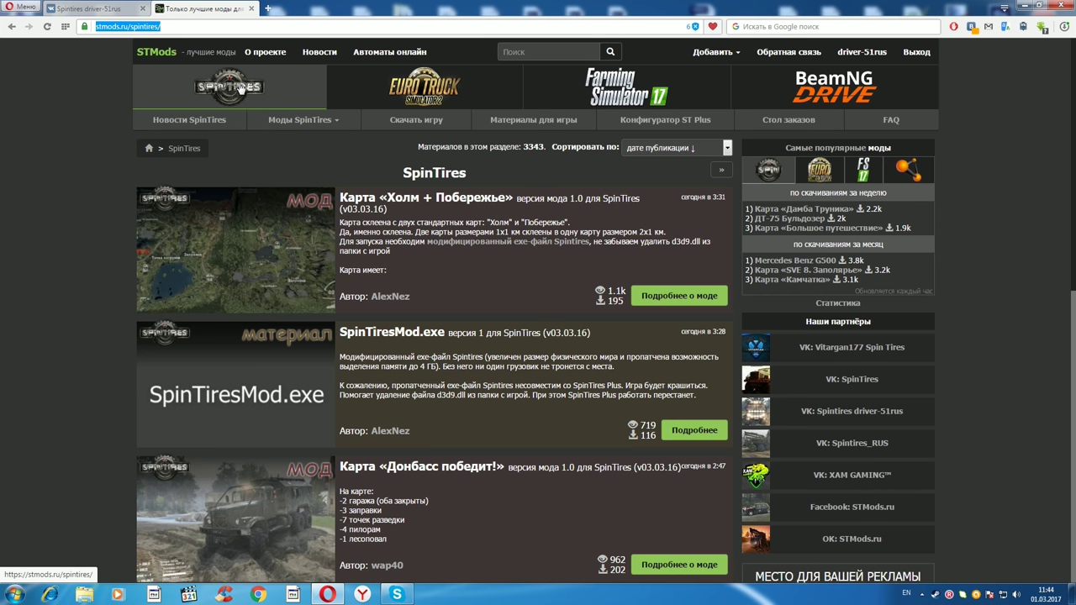
pyautogui.press('Return')
# Visit the Euro Truck Simulator 2 and Farming Simulator 17 mod sections, and return to the SpinTires section.
pyautogui.click(415, 93)
pyautogui.click(626, 89)
pyautogui.click(244, 92)
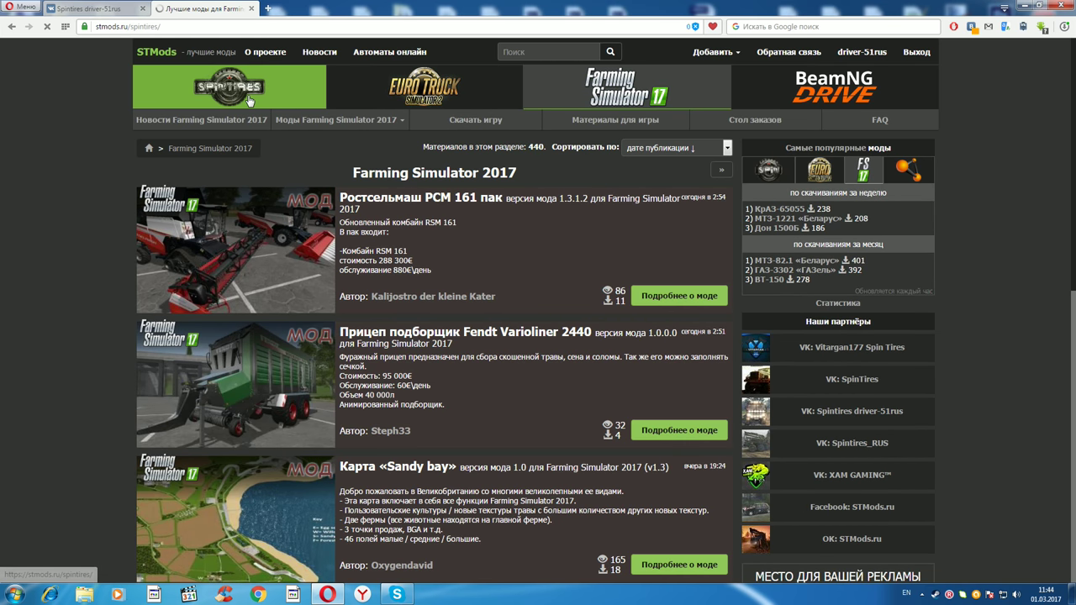
# View the page of the «Холм + Побережье» map mod and return to the SpinTires list.
pyautogui.click(253, 255)
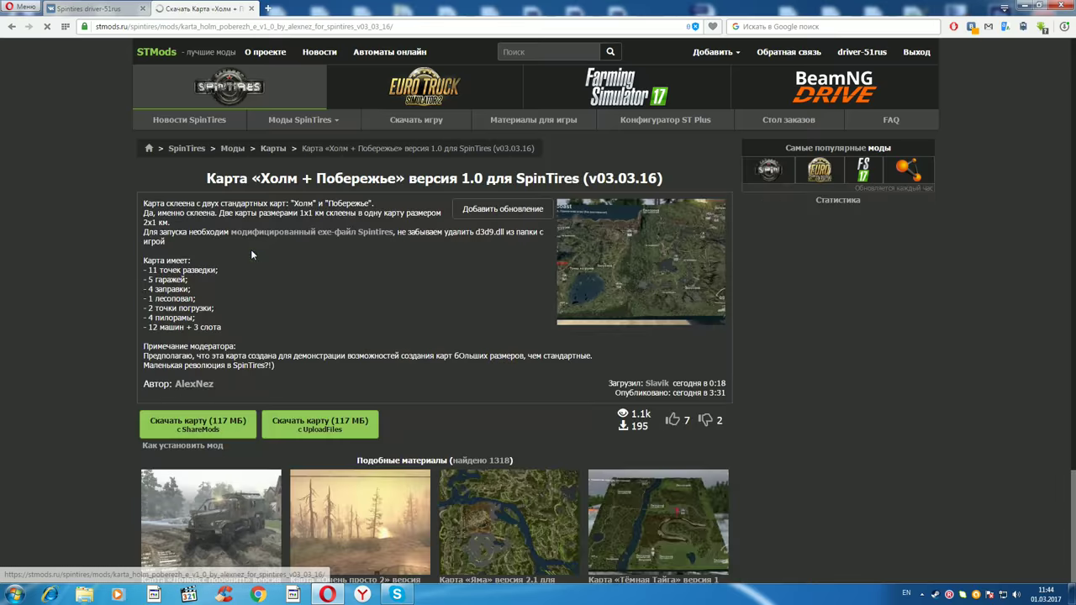
pyautogui.scroll(-5, 351, 261)
pyautogui.scroll(4, 252, 235)
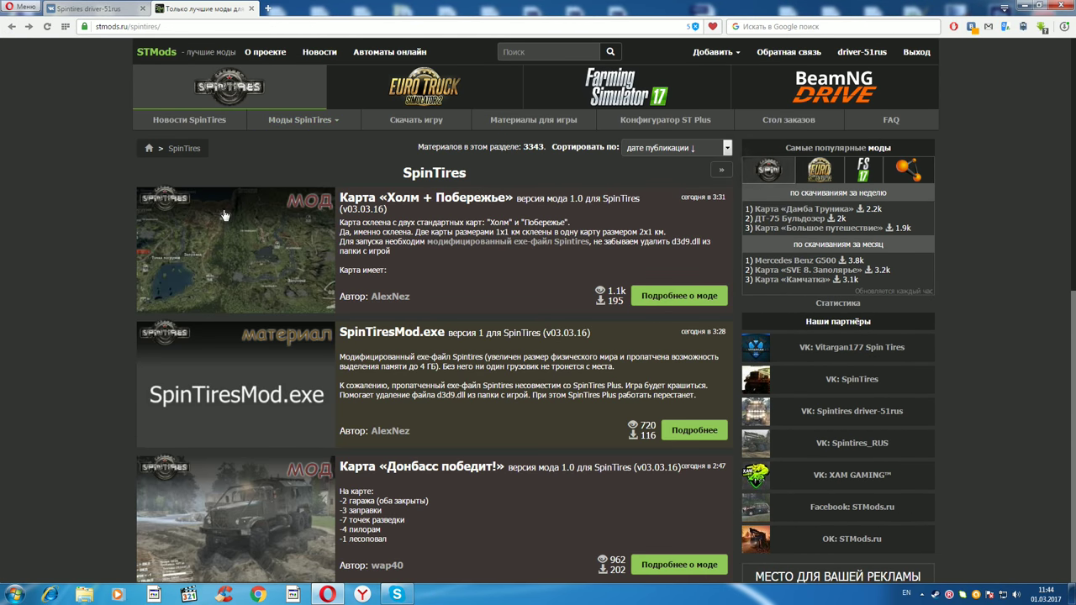
# Browse the newest SpinTires mods, open page 3 of the list and look through it.
pyautogui.scroll(-6, 395, 305)
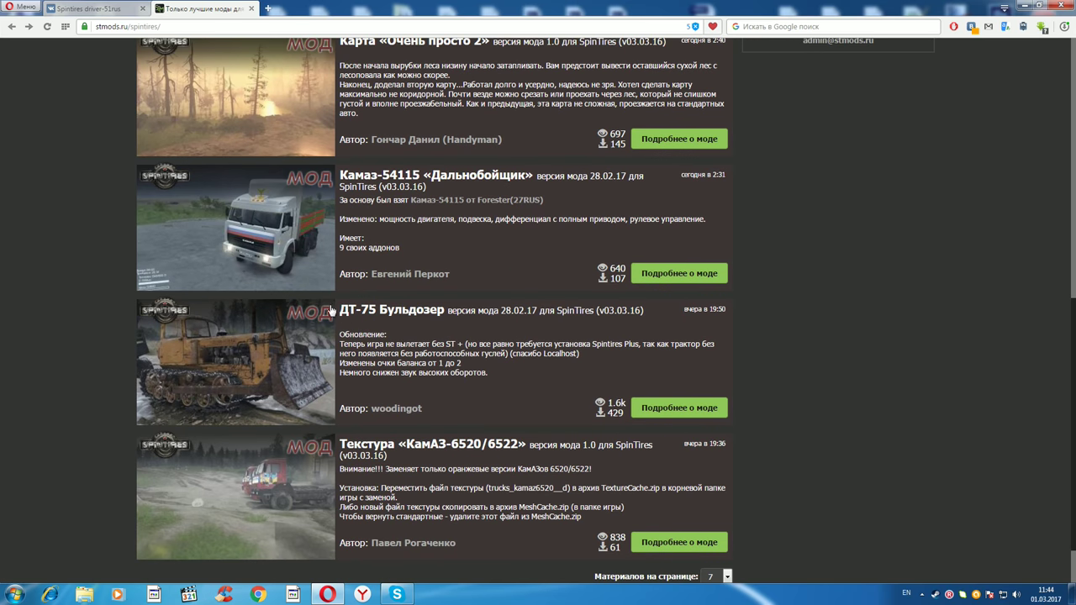
pyautogui.scroll(-2, 535, 376)
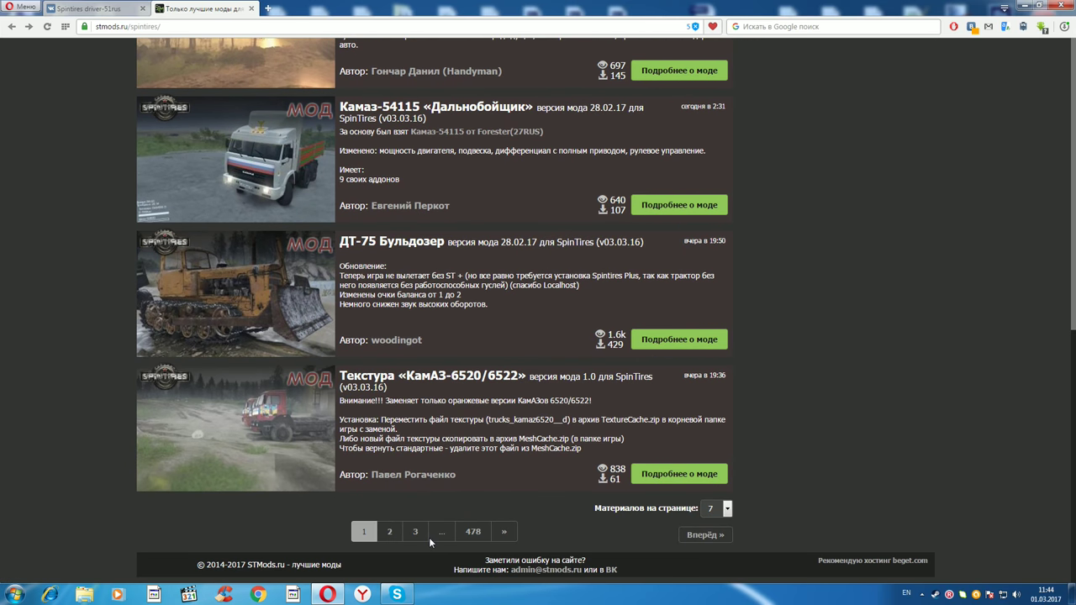
pyautogui.click(417, 538)
pyautogui.scroll(-2, 477, 336)
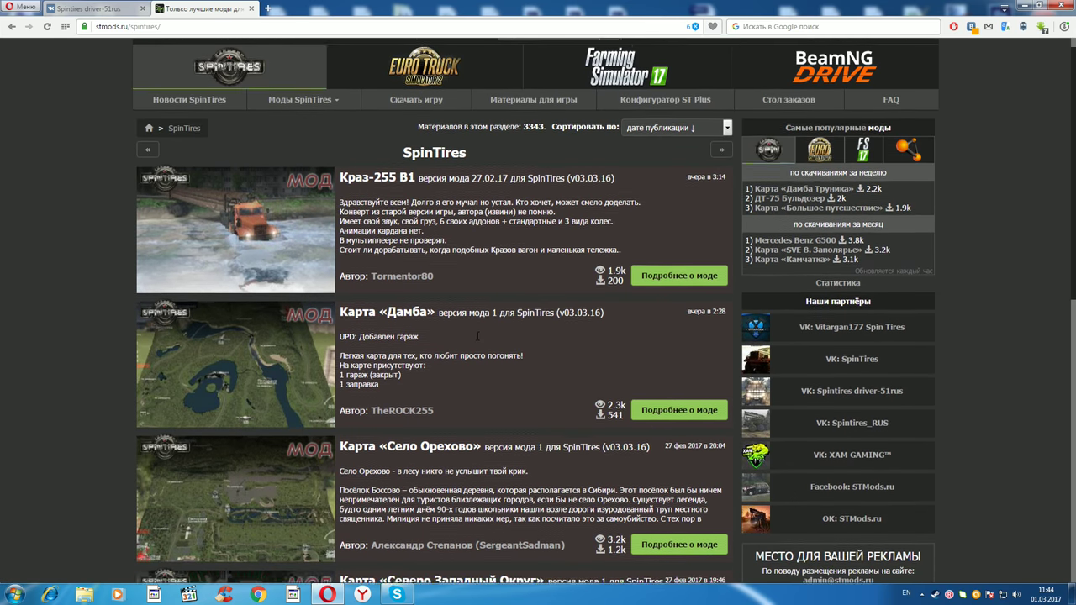
pyautogui.scroll(-3, 477, 336)
pyautogui.scroll(-5, 483, 319)
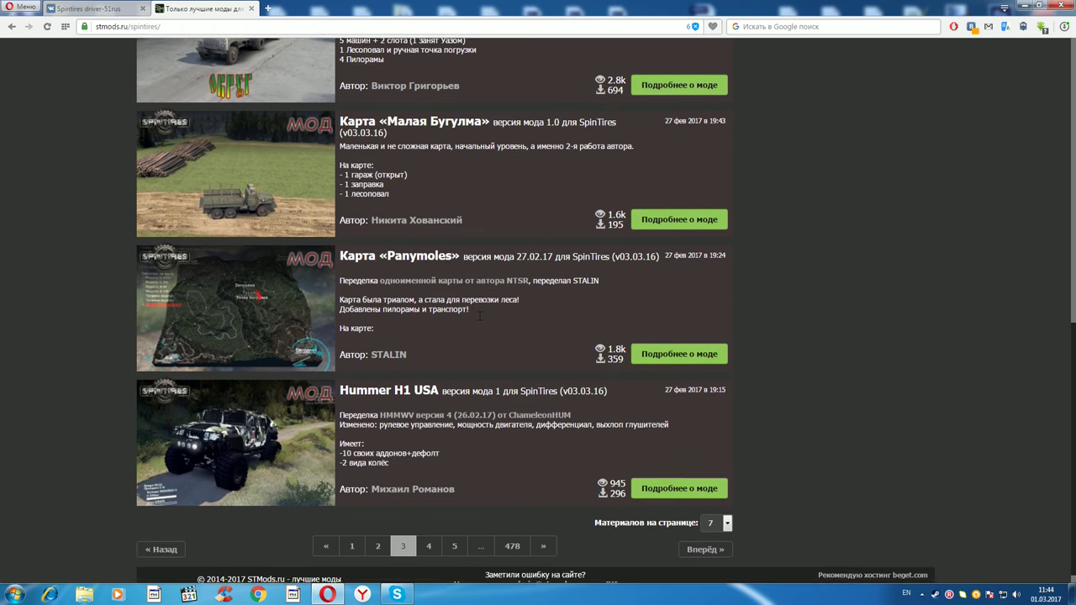
# Go through pages 4 and 5 of the SpinTires mod list.
pyautogui.click(429, 532)
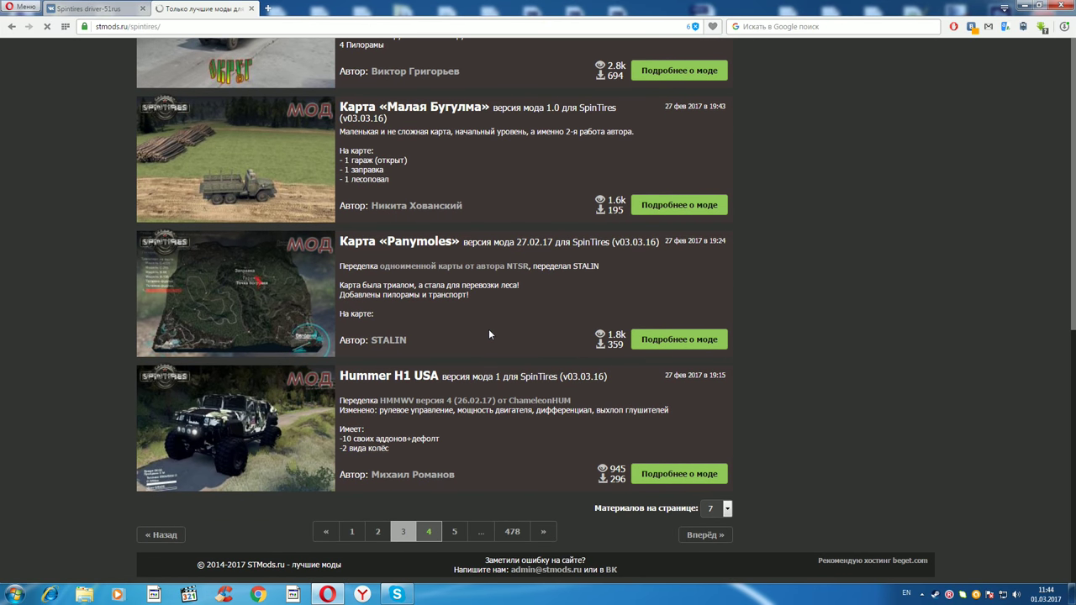
pyautogui.scroll(-5, 495, 319)
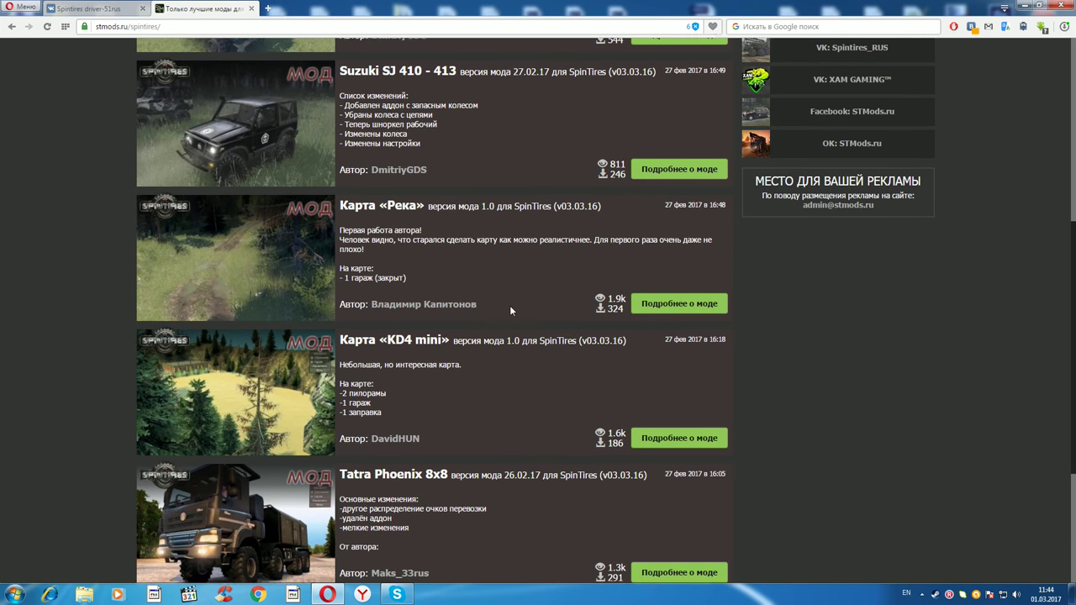
pyautogui.scroll(-3, 510, 310)
pyautogui.click(444, 532)
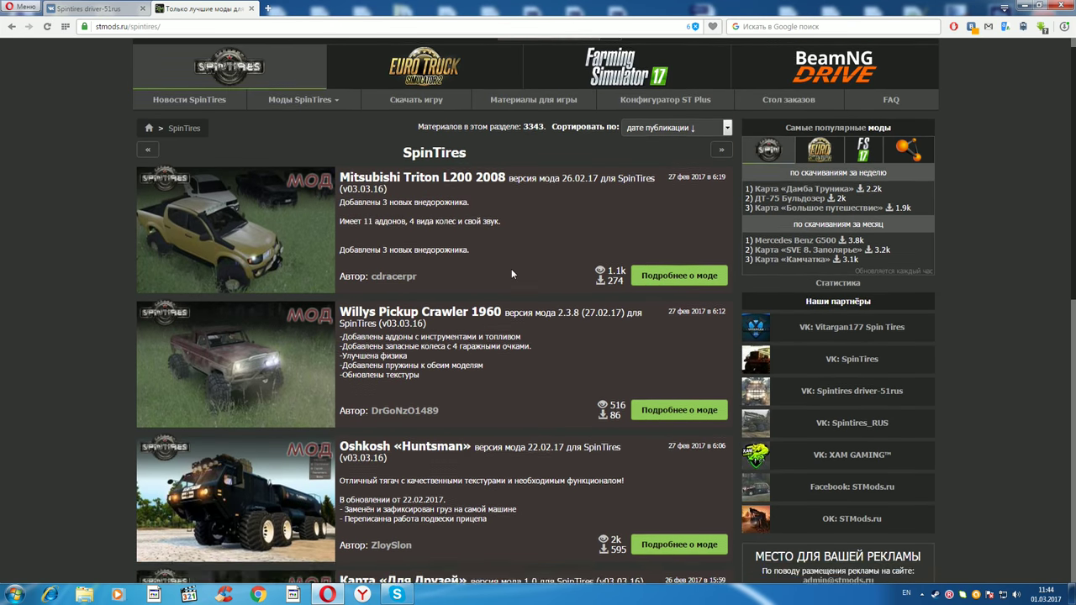
pyautogui.scroll(-4, 511, 270)
pyautogui.scroll(-3, 511, 273)
# Go through pages 6 and 7 of the list and open the ДТ-75 Бульдозер mod version 25.02.17 by driver-51rus.
pyautogui.click(455, 532)
pyautogui.scroll(-8, 496, 307)
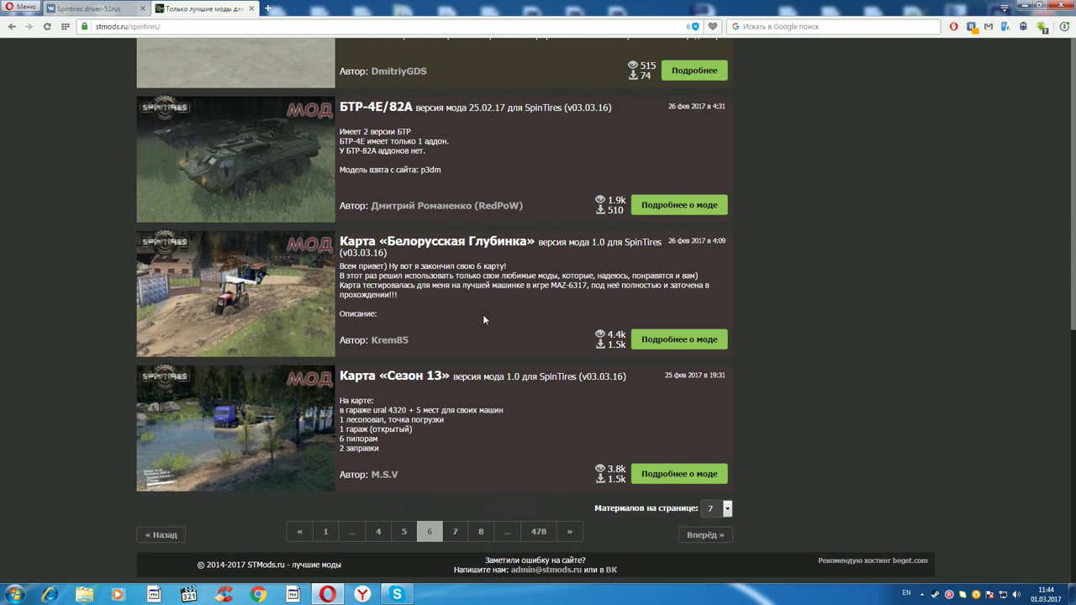
pyautogui.click(455, 536)
pyautogui.scroll(-7, 509, 291)
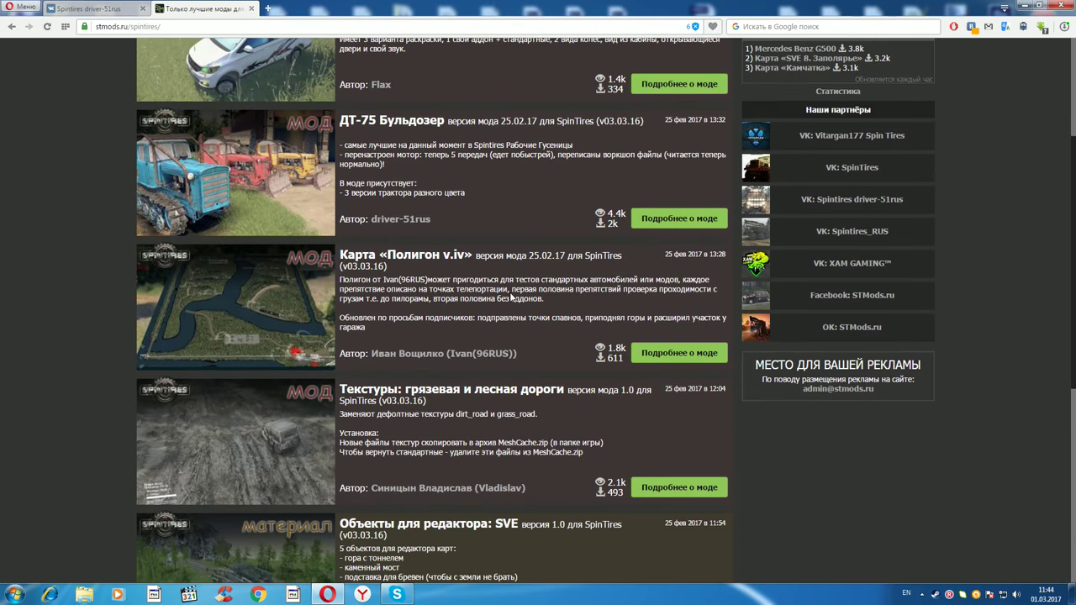
pyautogui.scroll(-1, 501, 293)
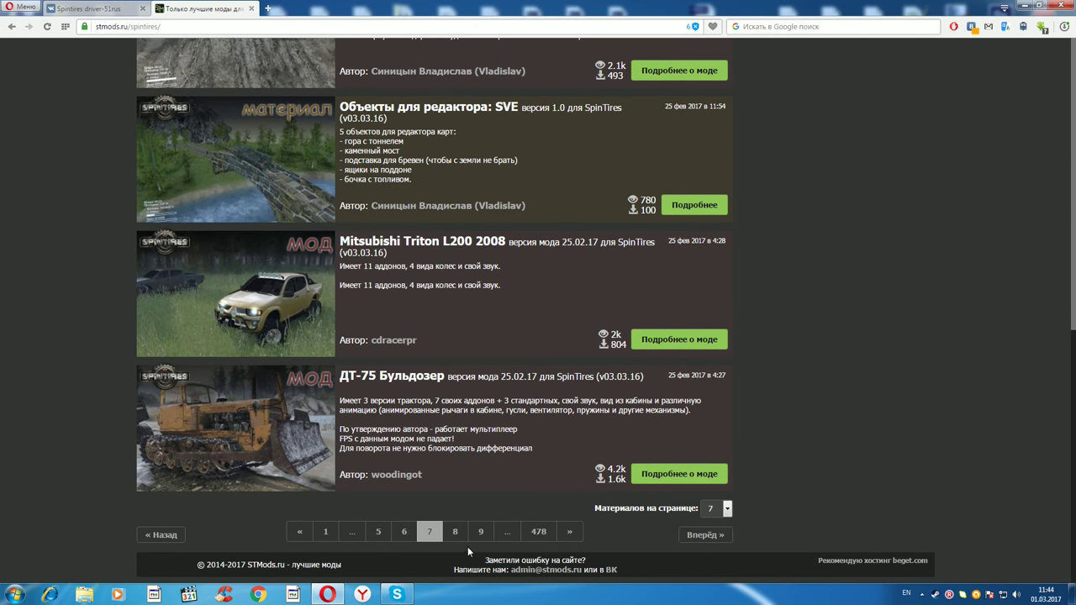
pyautogui.scroll(8, 280, 396)
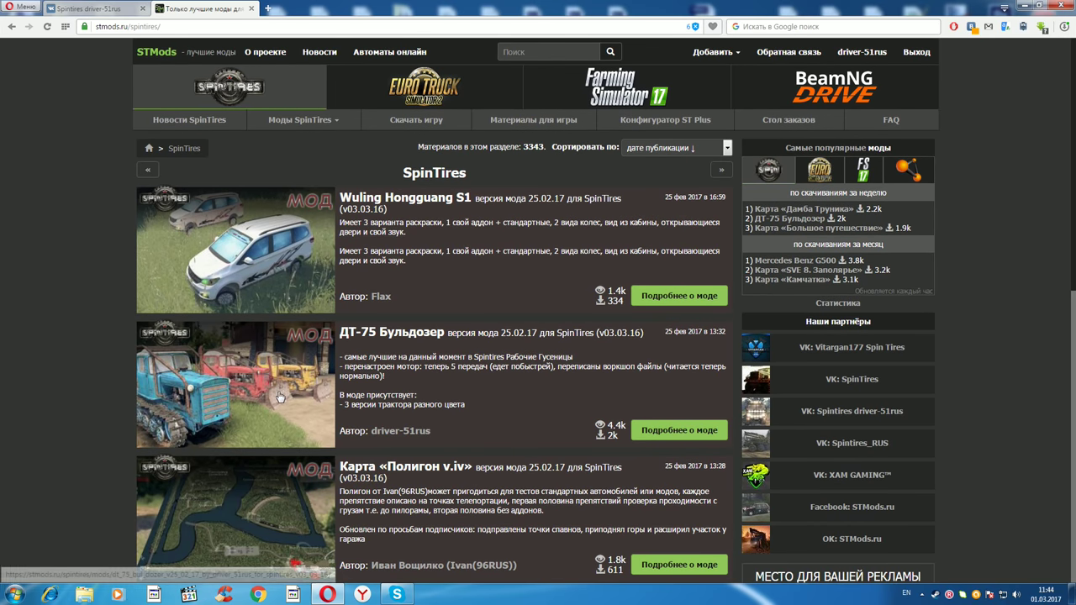
pyautogui.click(280, 397)
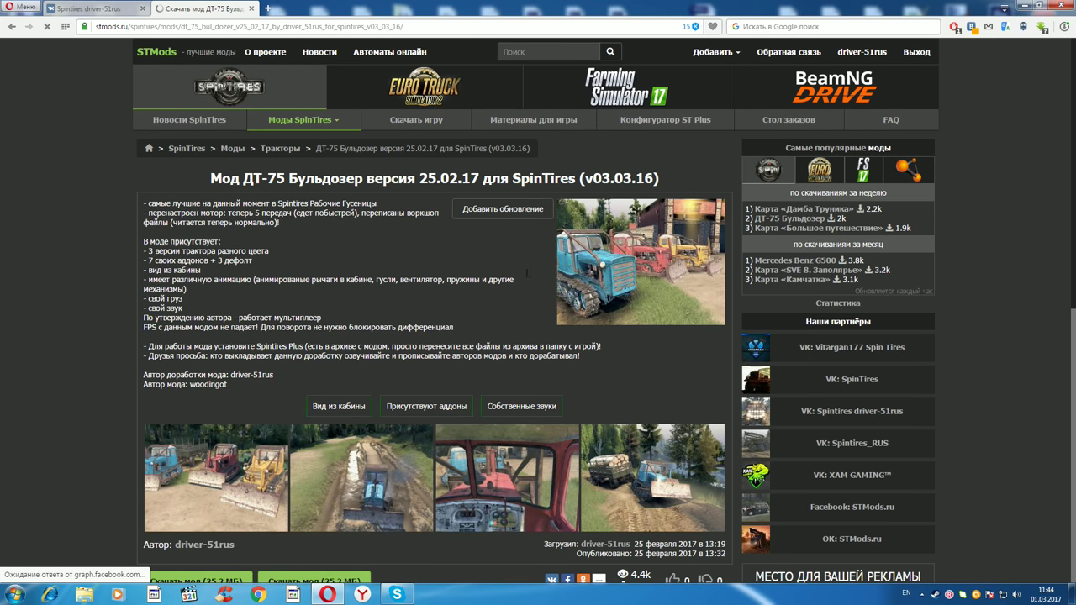
# Examine the mod page, visit the partner VK community Spintires driver-51rus, close it, and view the mod's download options.
pyautogui.scroll(-3, 513, 269)
pyautogui.scroll(2, 495, 262)
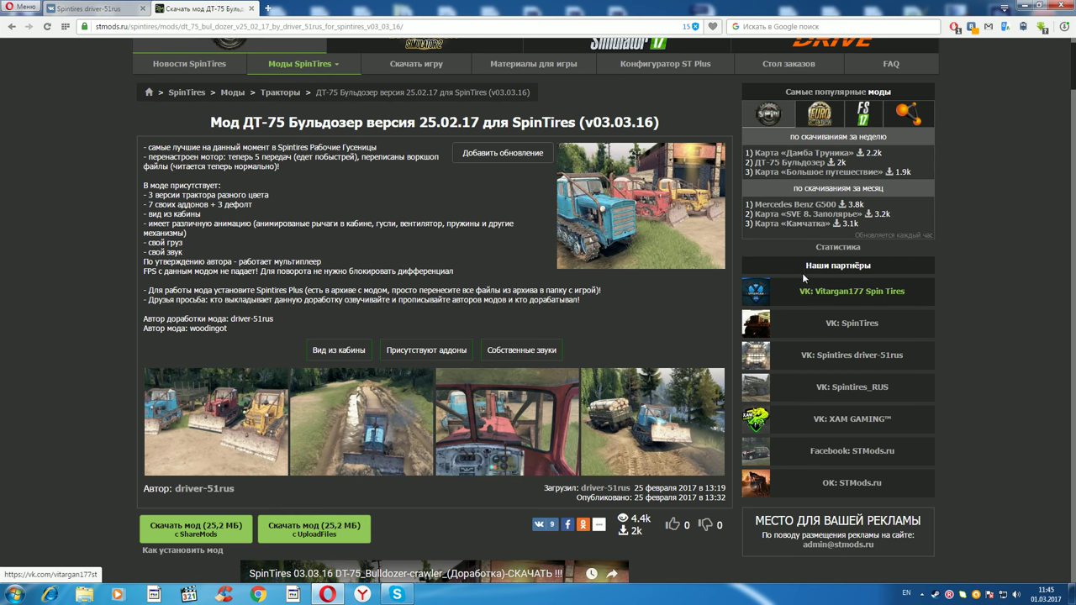
pyautogui.click(850, 357)
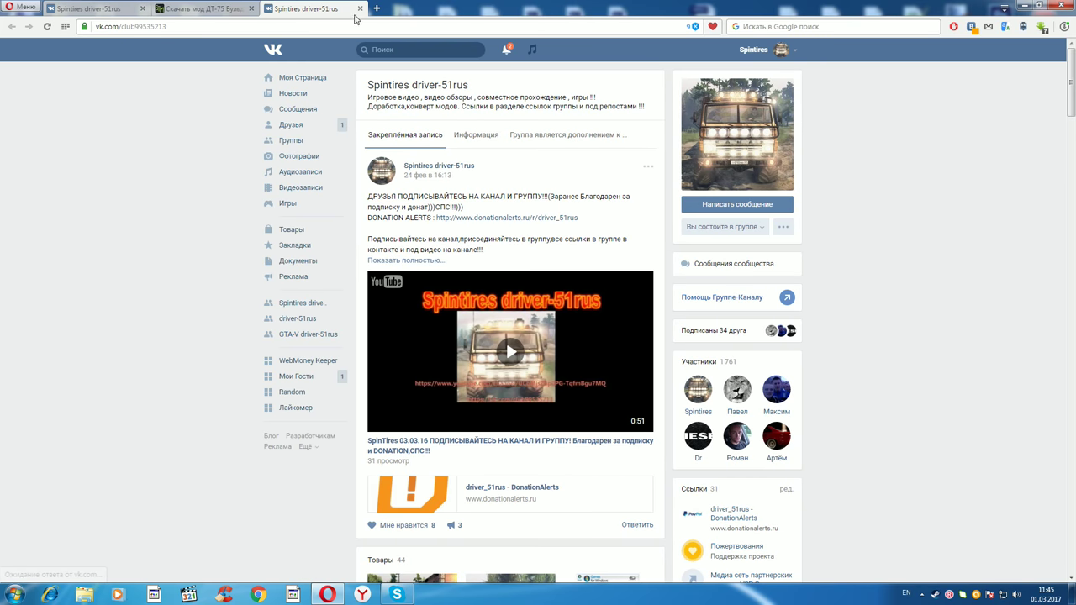
pyautogui.click(358, 8)
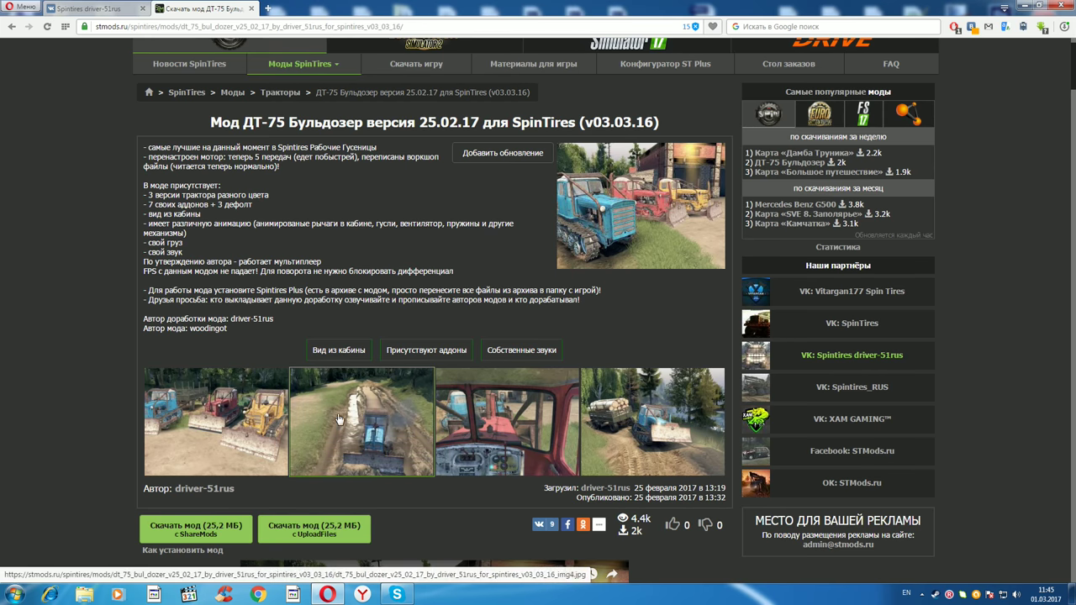
pyautogui.scroll(-3, 448, 391)
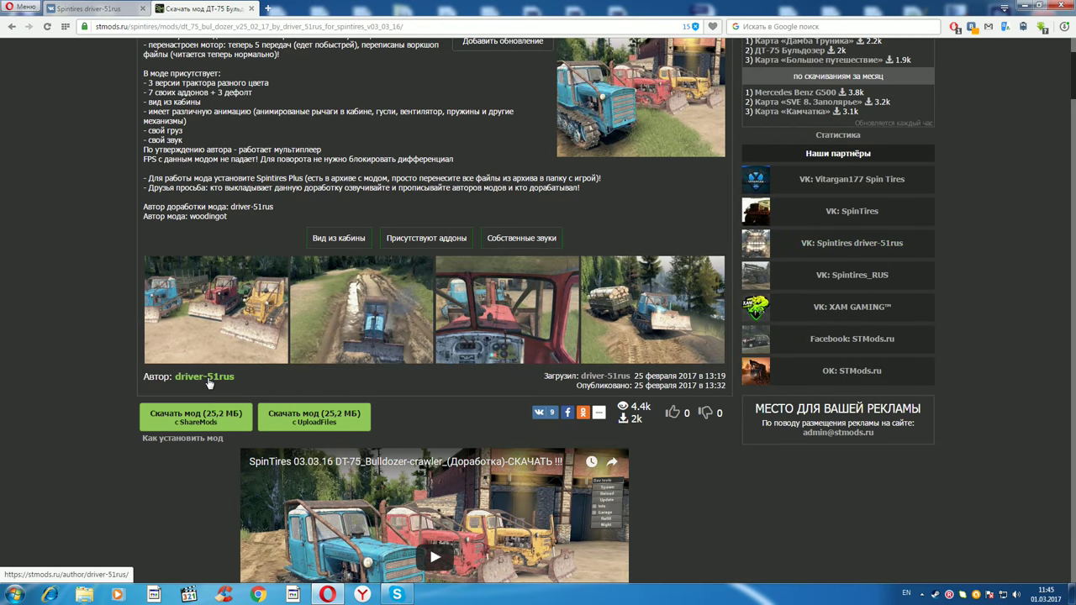
# Open the page of the ДТ-75 Бульдозер mod's author and look through all the materials published there.
pyautogui.click(206, 378)
pyautogui.scroll(-1, 502, 336)
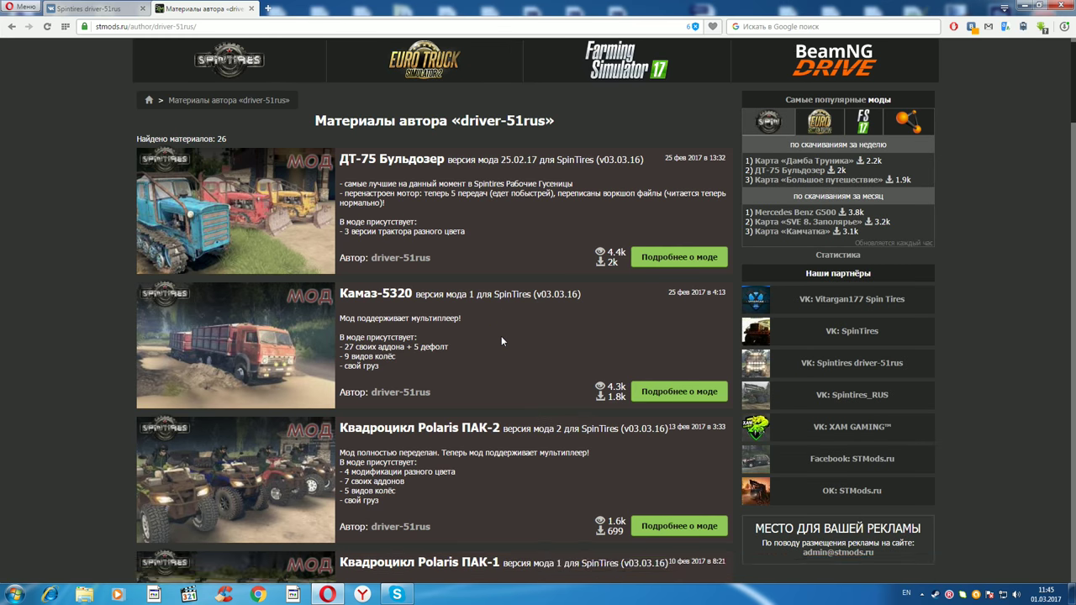
pyautogui.scroll(-10, 501, 341)
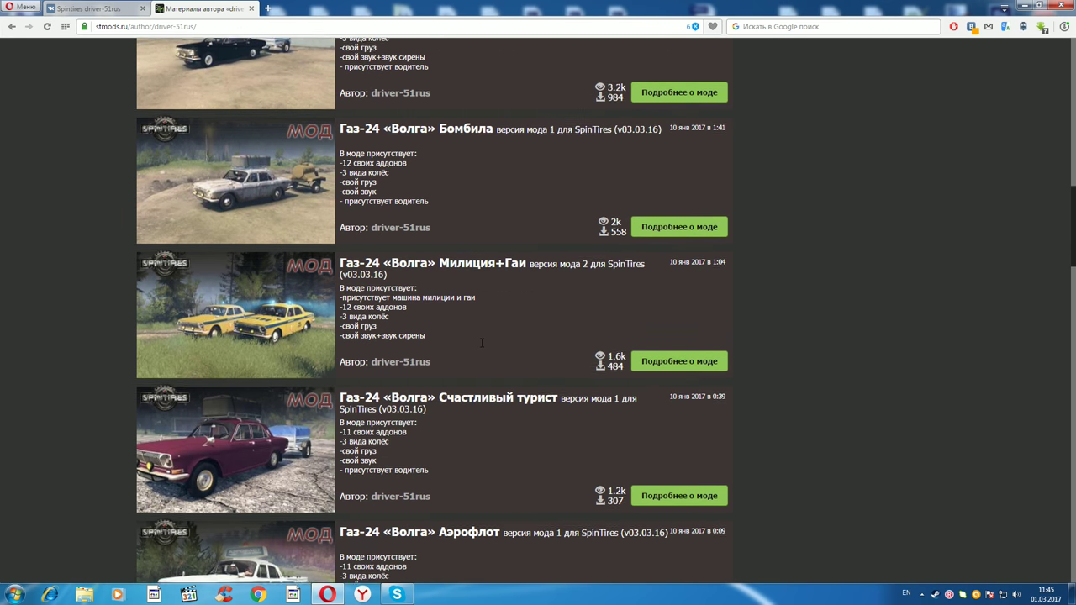
pyautogui.scroll(-15, 482, 342)
pyautogui.scroll(-7, 481, 345)
pyautogui.scroll(-3, 481, 350)
pyautogui.scroll(12, 481, 349)
pyautogui.scroll(20, 481, 350)
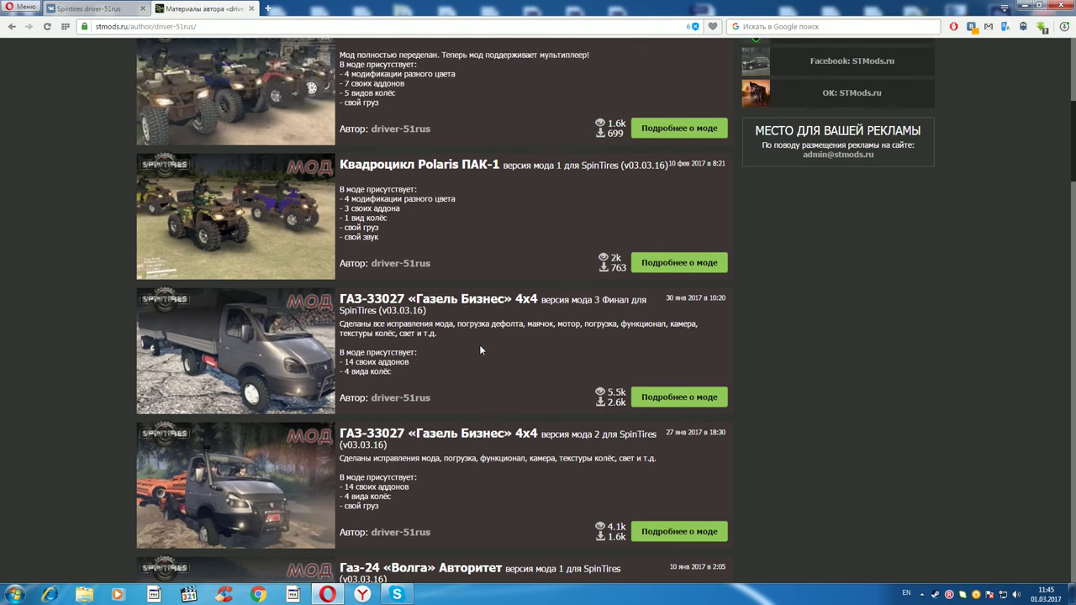
pyautogui.scroll(5, 479, 345)
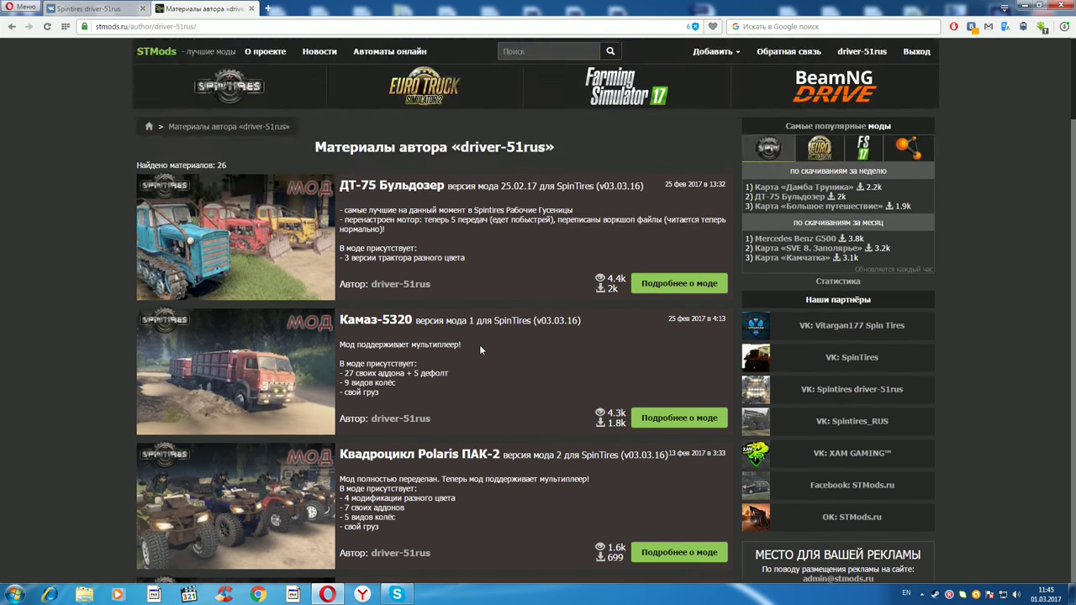
# Go back to the SpinTires section of the site and look through its first page of mods.
pyautogui.click(228, 94)
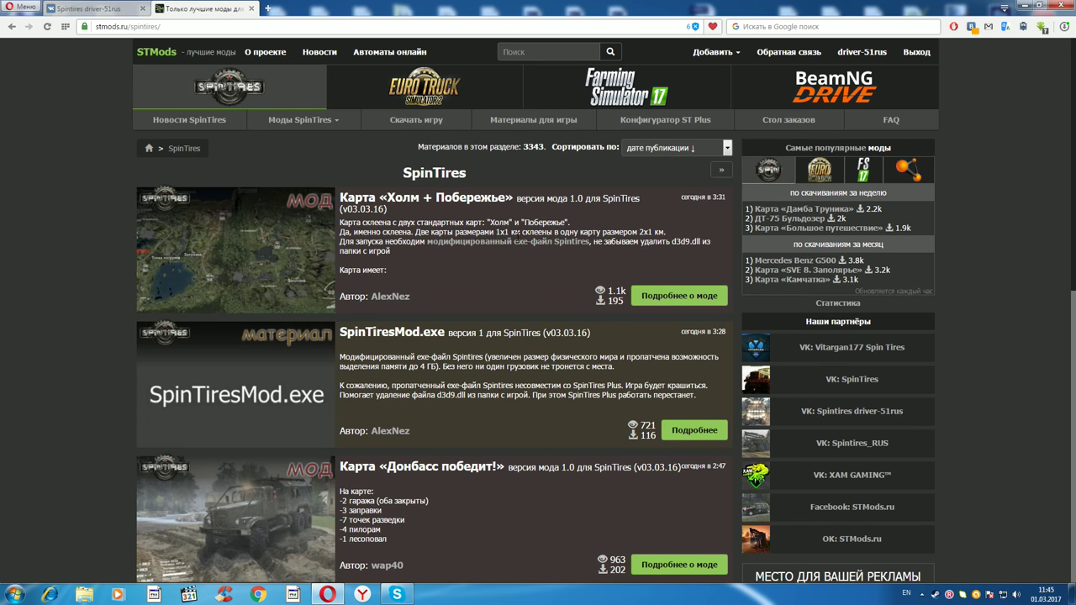
pyautogui.scroll(-7, 538, 336)
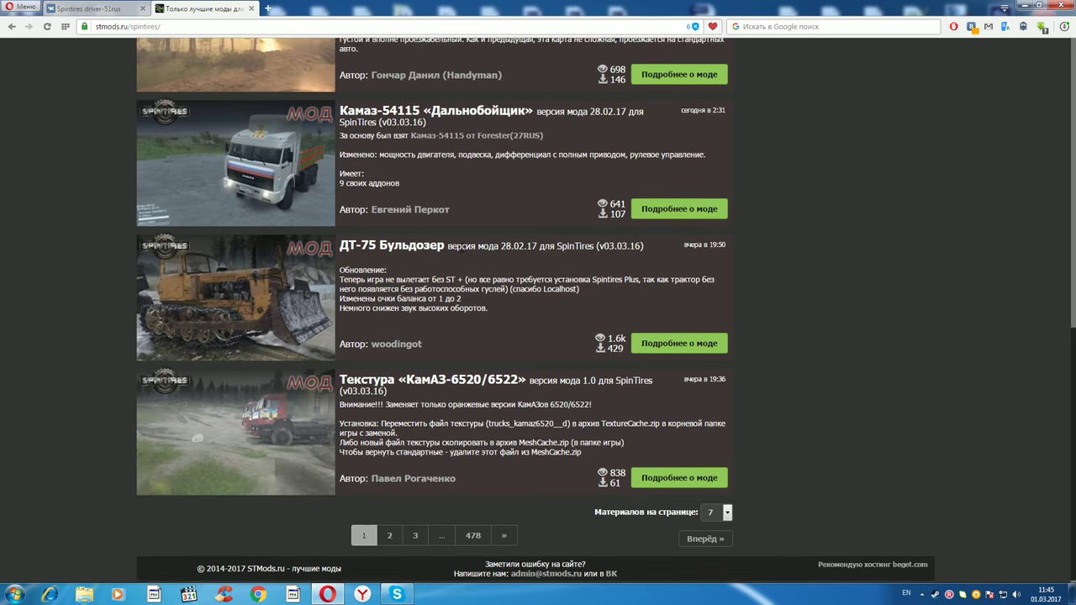
pyautogui.scroll(8, 461, 246)
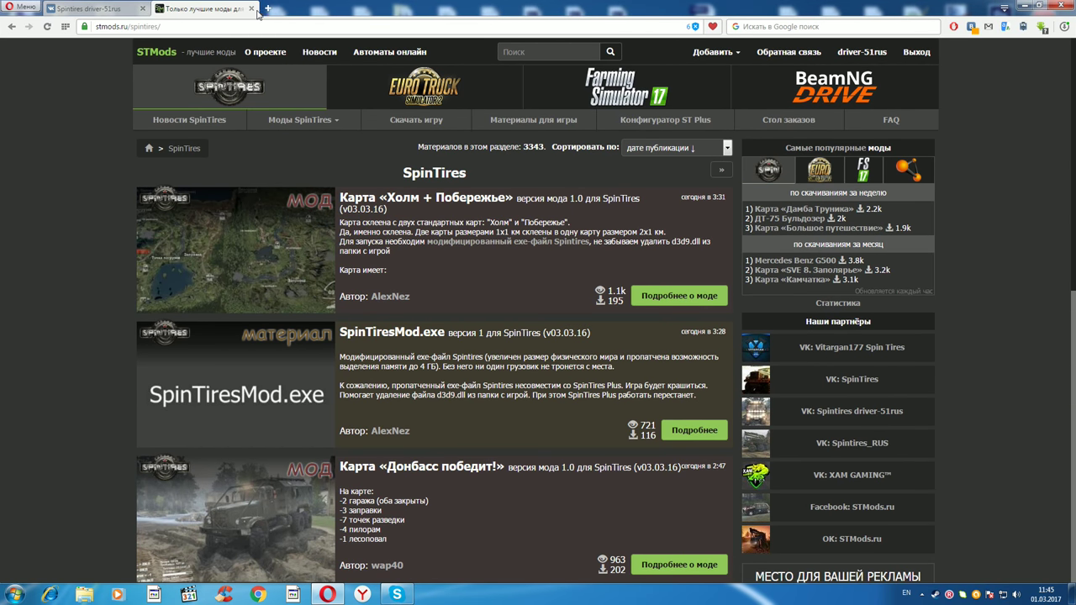
# Minimize the browser, view the contents of the ++Setup_Spintires_v.03.03.16.SteamRip.rar desktop archive in WinRAR, and close it.
pyautogui.click(1021, 7)
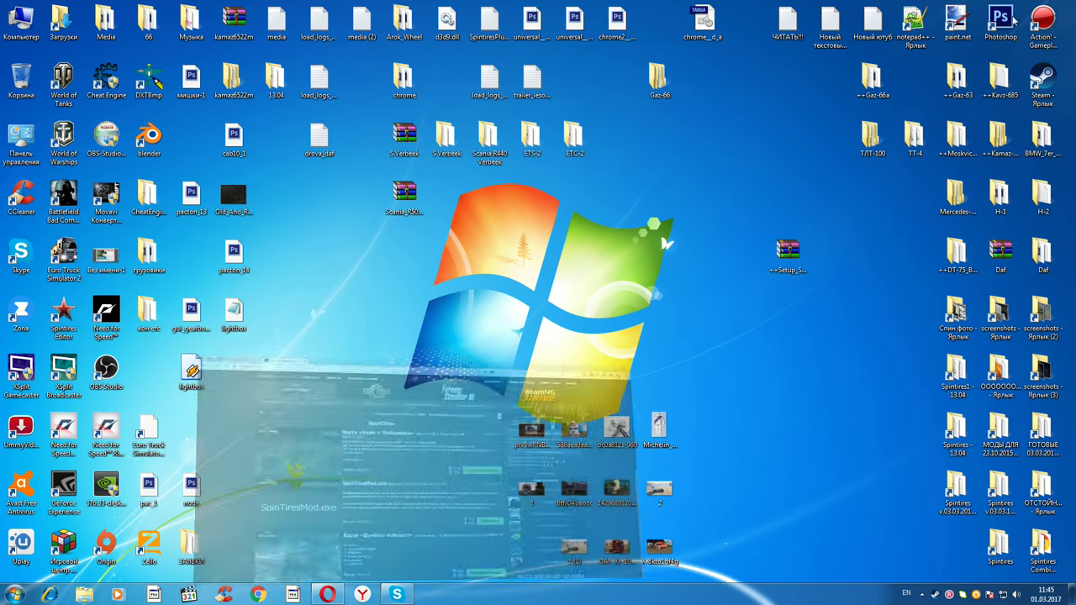
pyautogui.click(795, 272)
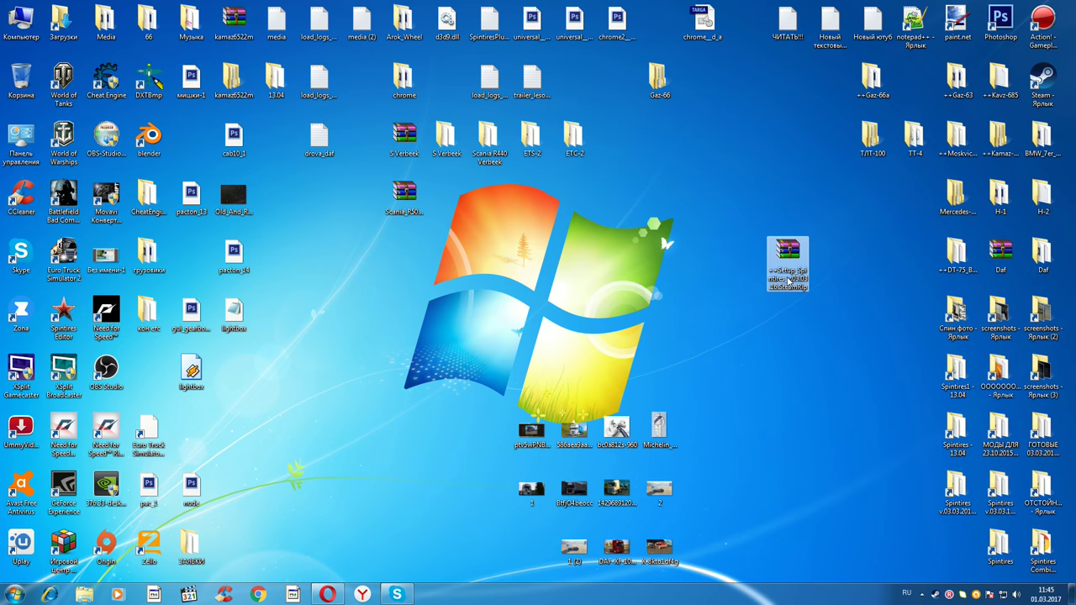
pyautogui.rightClick(784, 257)
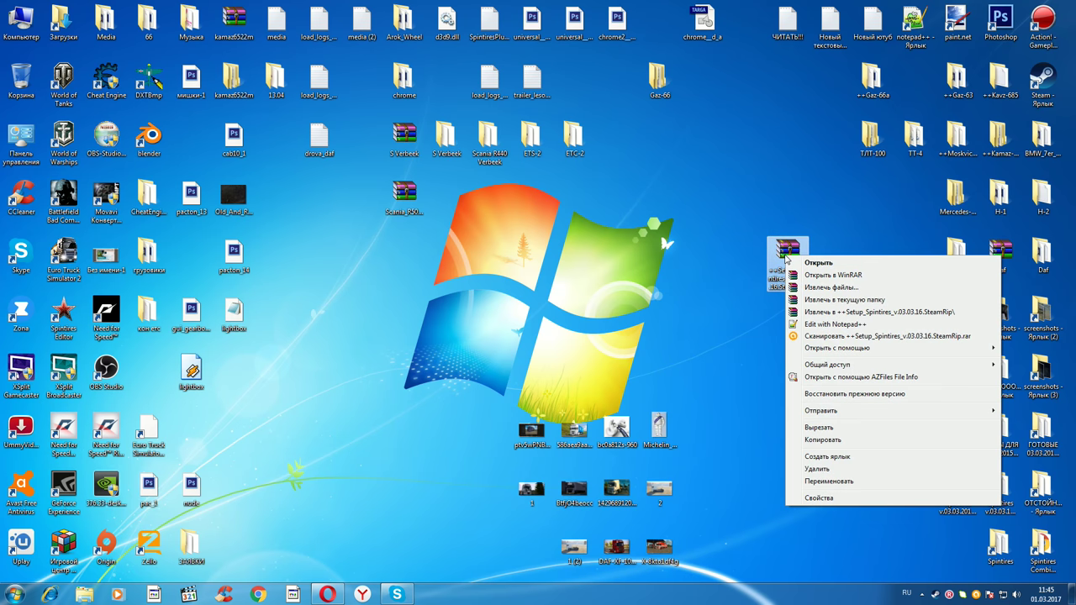
pyautogui.click(795, 261)
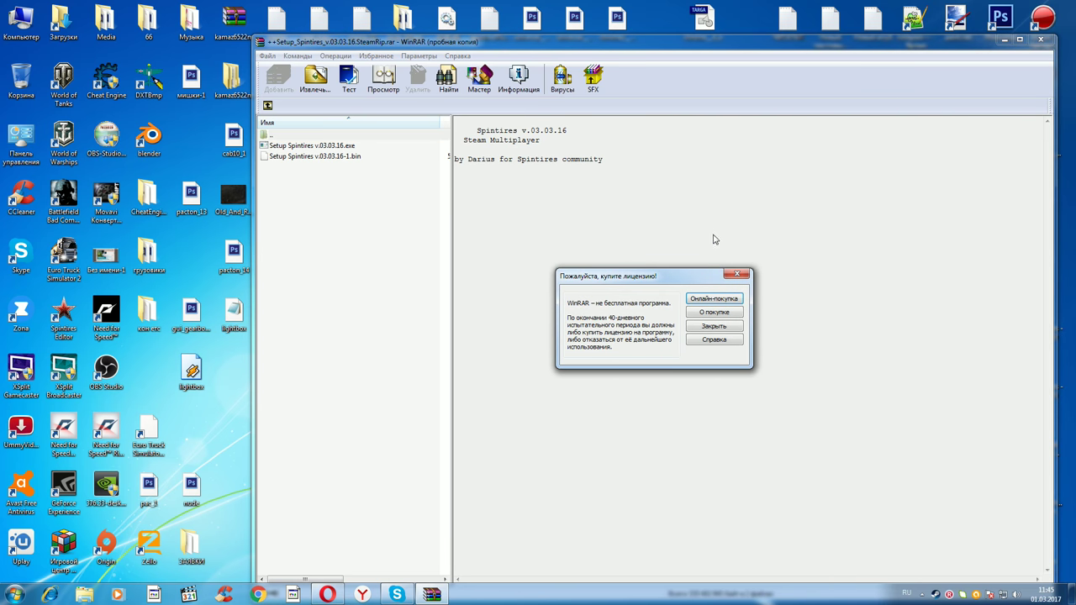
pyautogui.click(735, 275)
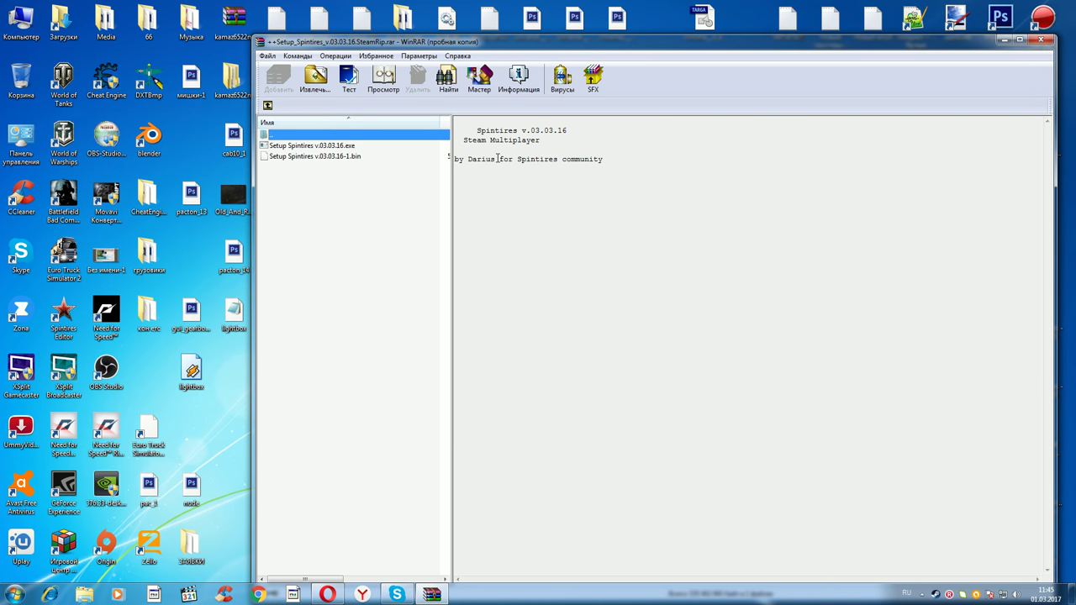
pyautogui.click(498, 159)
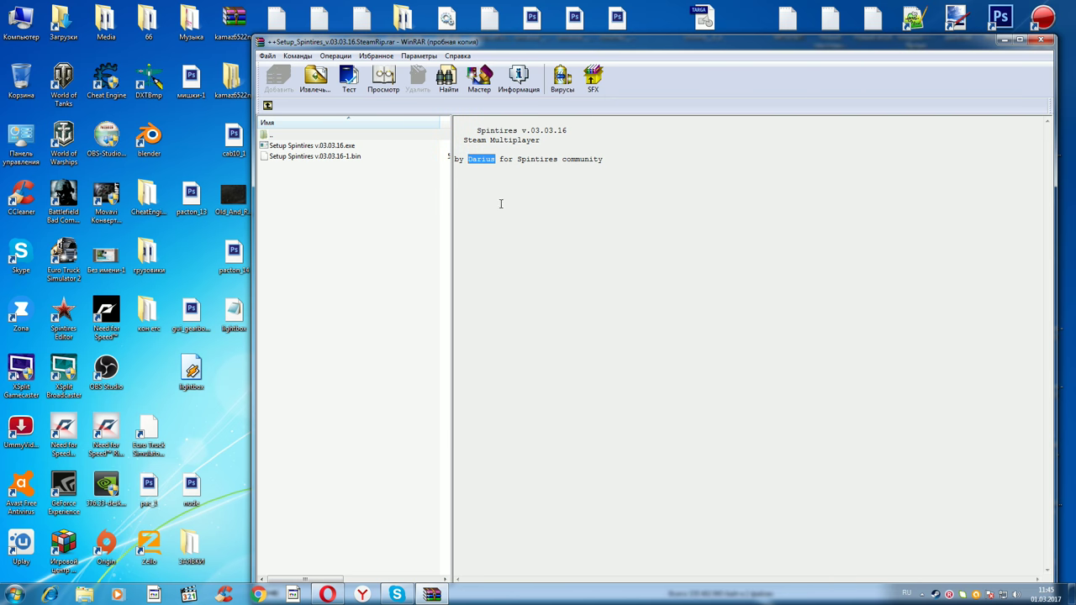
pyautogui.click(287, 146)
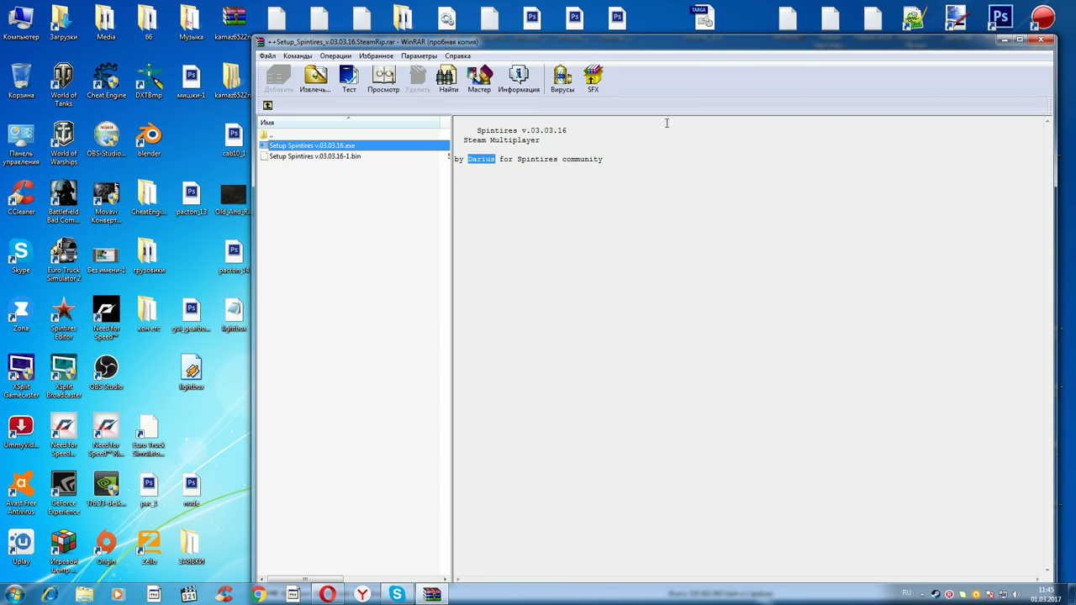
pyautogui.click(1039, 41)
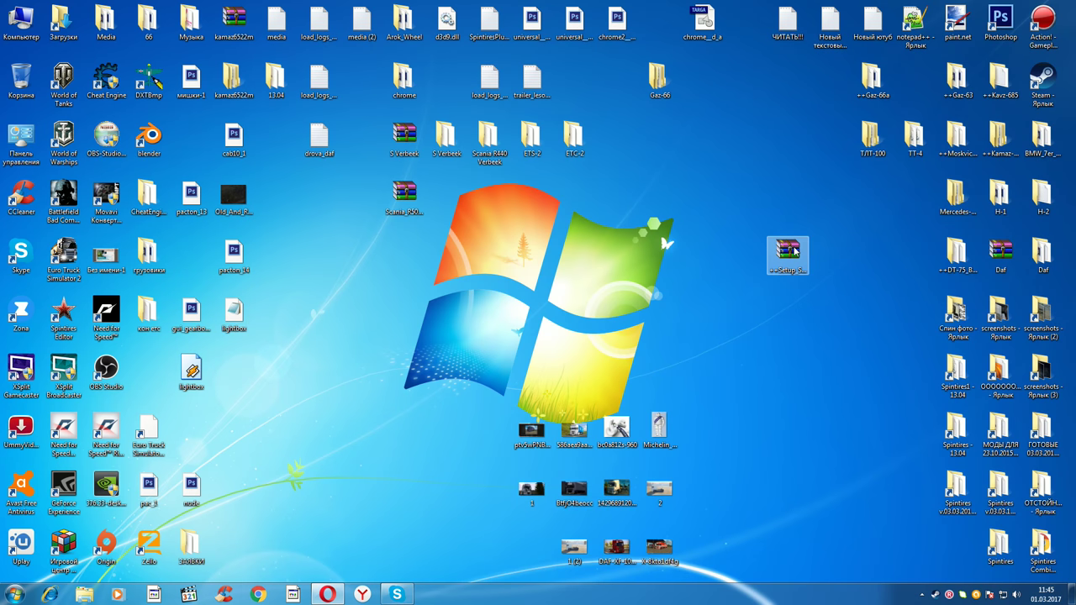
# Extract the ++Setup_Spintires_v.03.03.16.SteamRip archive into a folder of the same name and move that folder beside the archive on the desktop.
pyautogui.rightClick(792, 251)
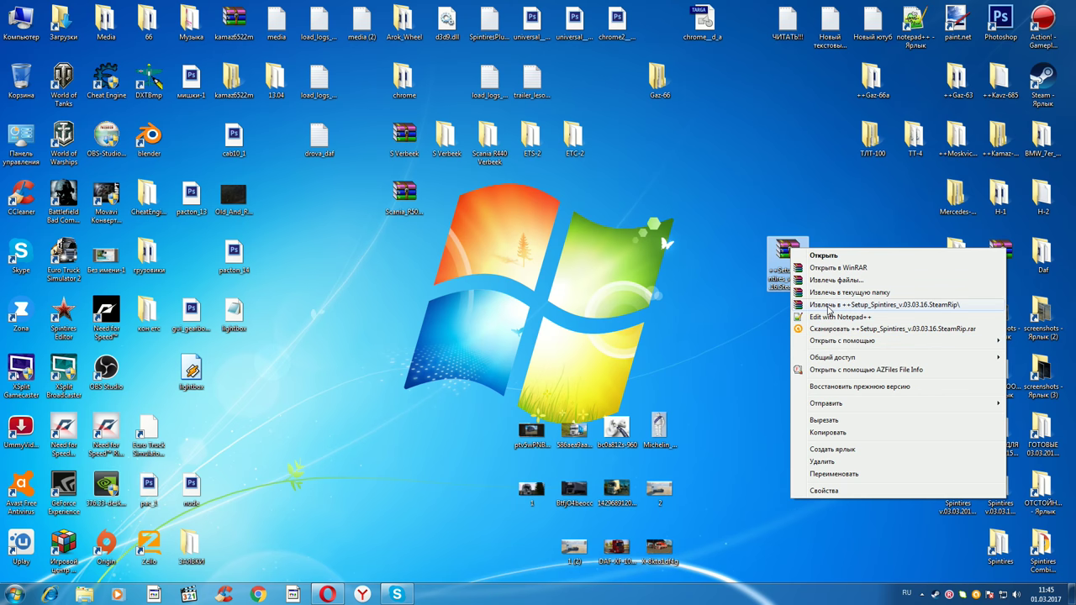
pyautogui.click(828, 306)
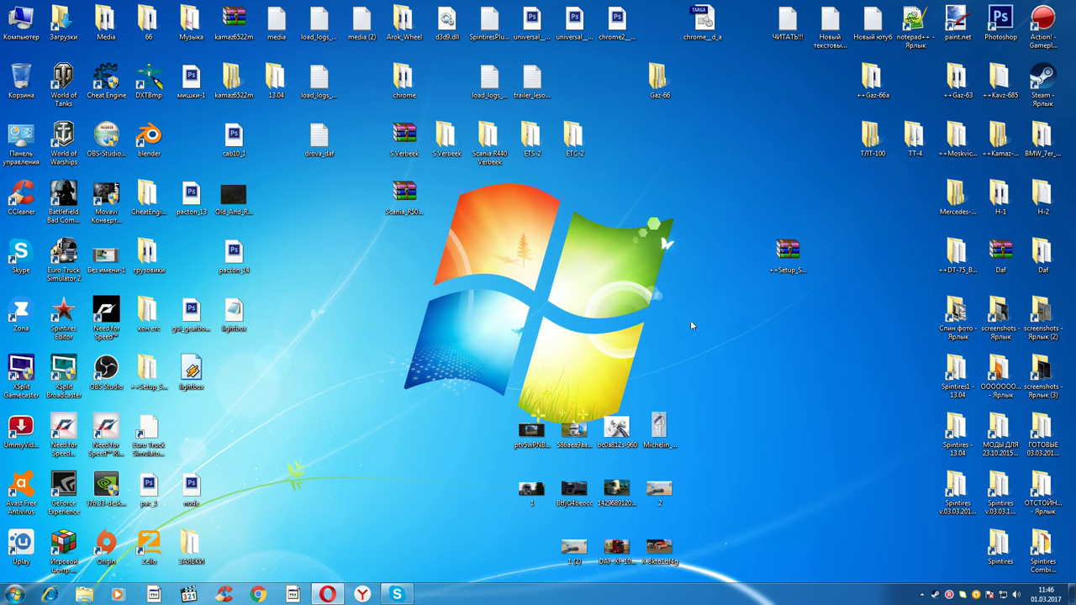
pyautogui.moveTo(148, 369); pyautogui.dragTo(590, 314)
pyautogui.moveTo(732, 254); pyautogui.dragTo(734, 255)
# Run Setup Spintires v.03.03.16 from the extracted folder, allow it to make changes, and proceed to the installation folder choice.
pyautogui.doubleClick(747, 261)
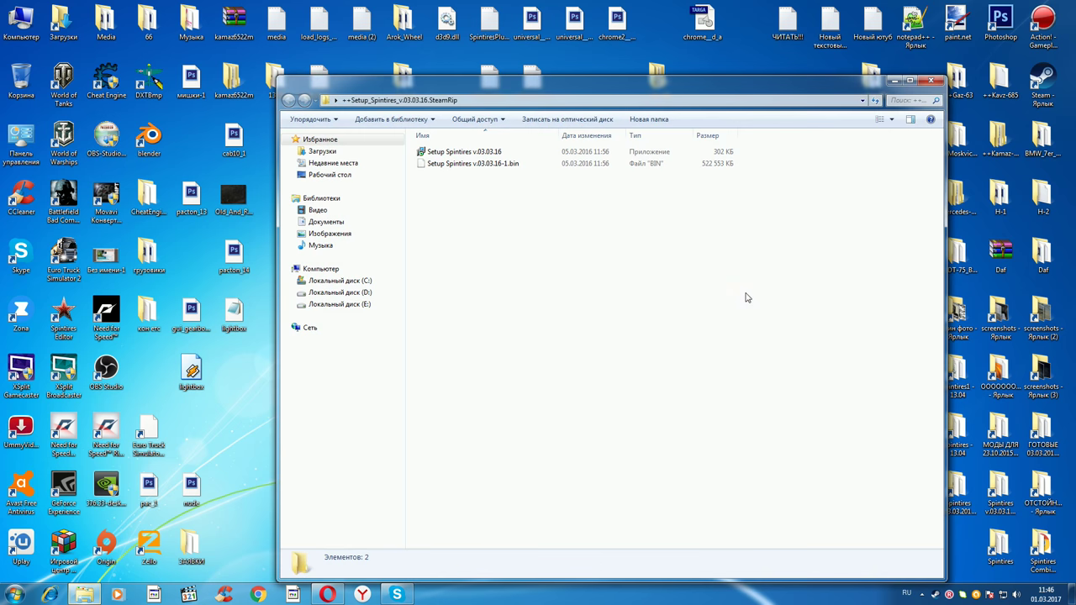
pyautogui.doubleClick(448, 153)
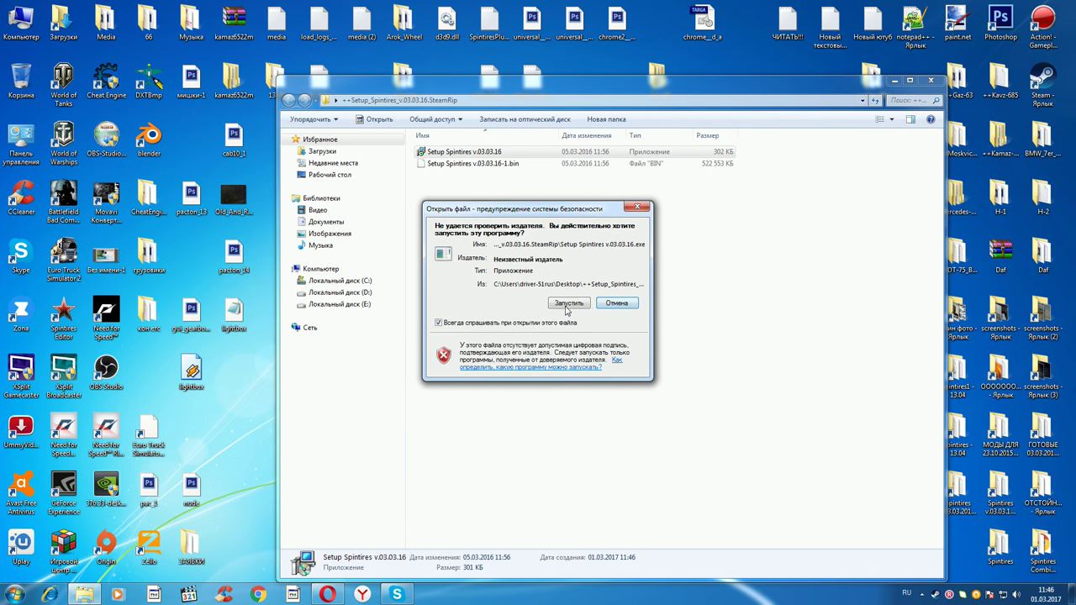
pyautogui.click(568, 305)
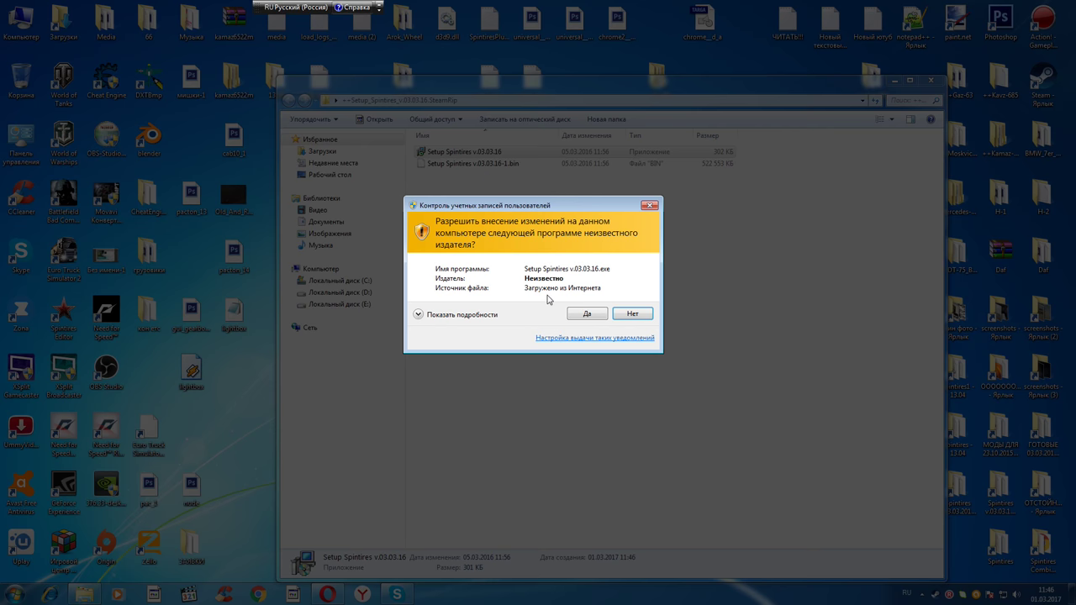
pyautogui.click(586, 314)
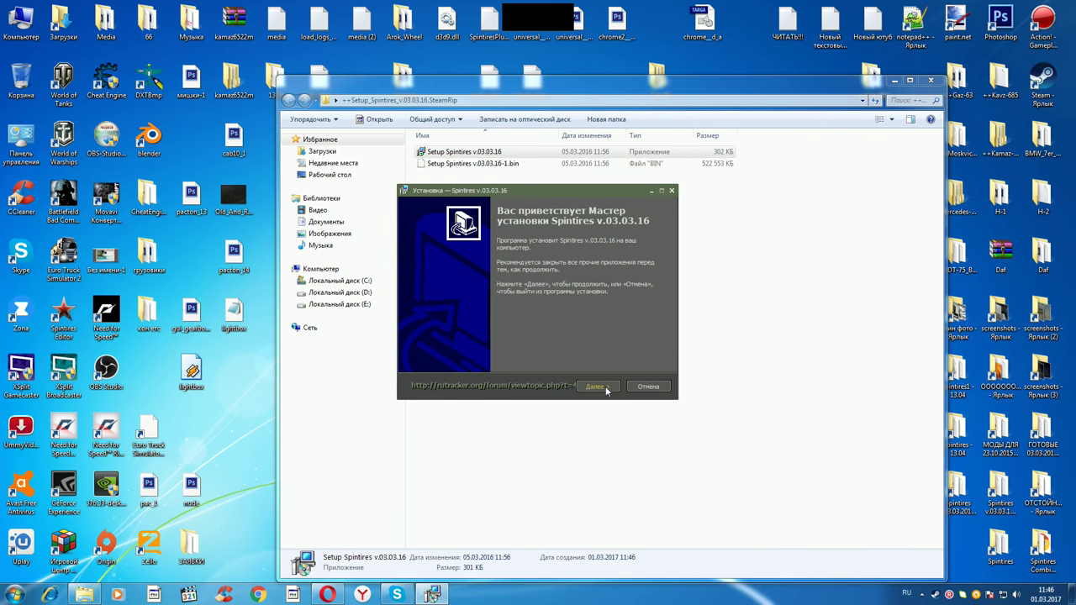
pyautogui.click(598, 385)
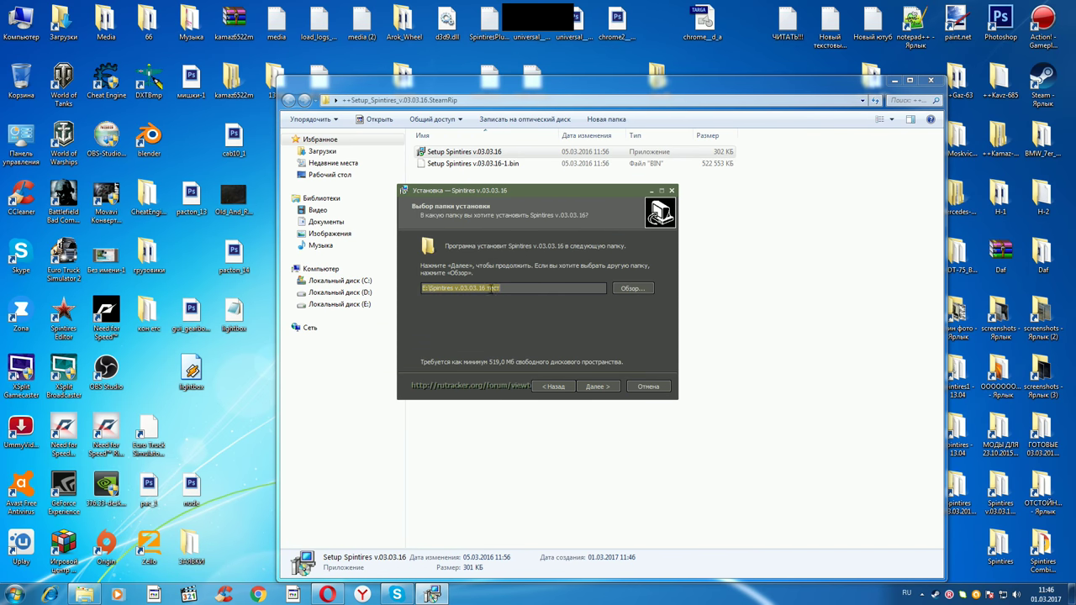